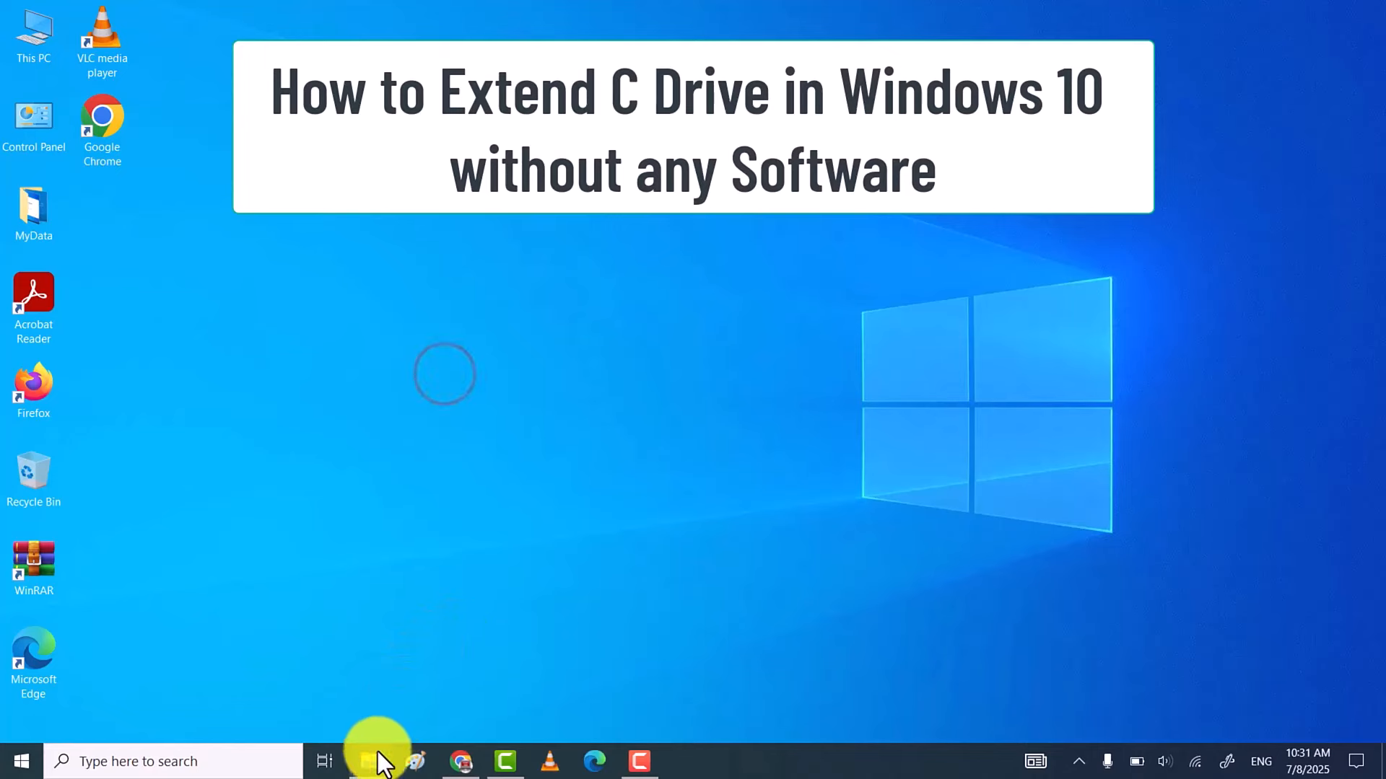
# - Switch to File Explorer and check the free space on local disks C and D in This PC
pyautogui.click(370, 760)
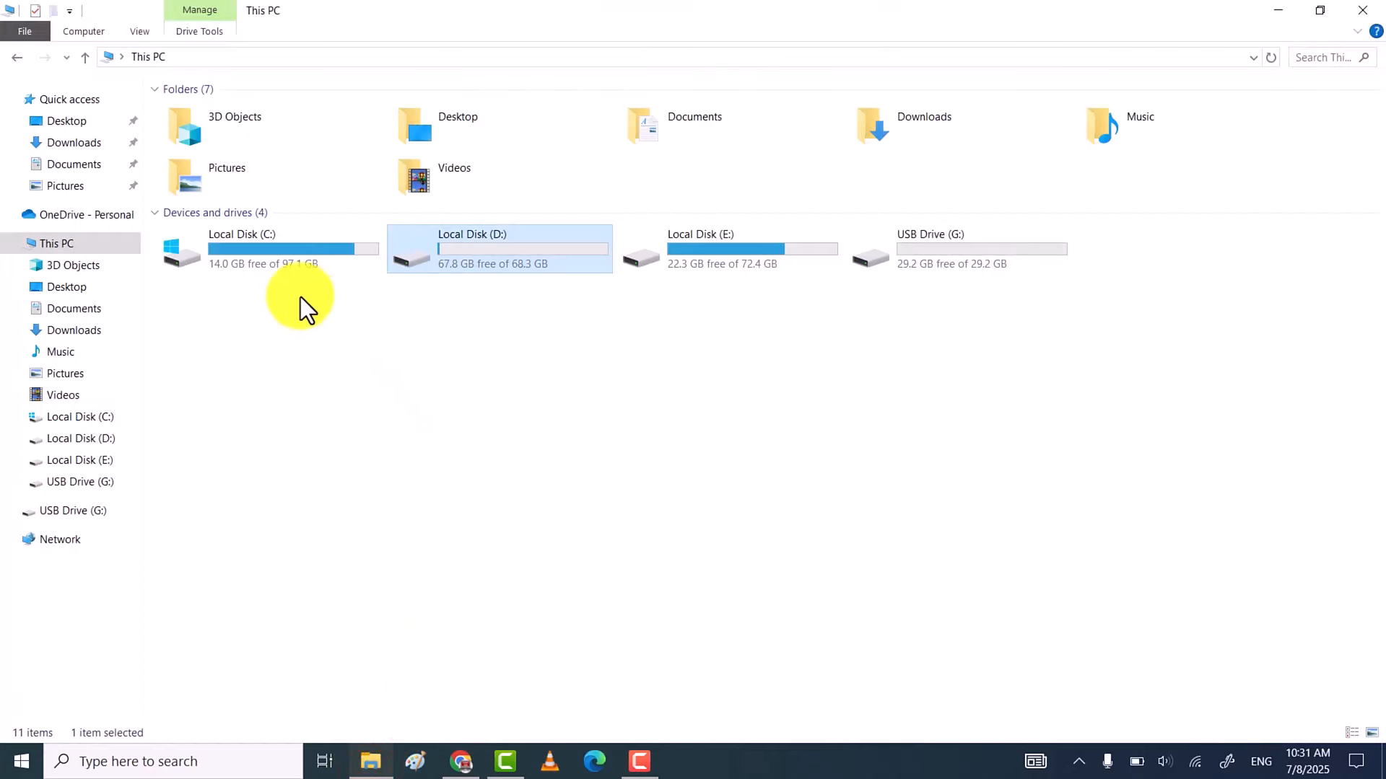
pyautogui.click(298, 250)
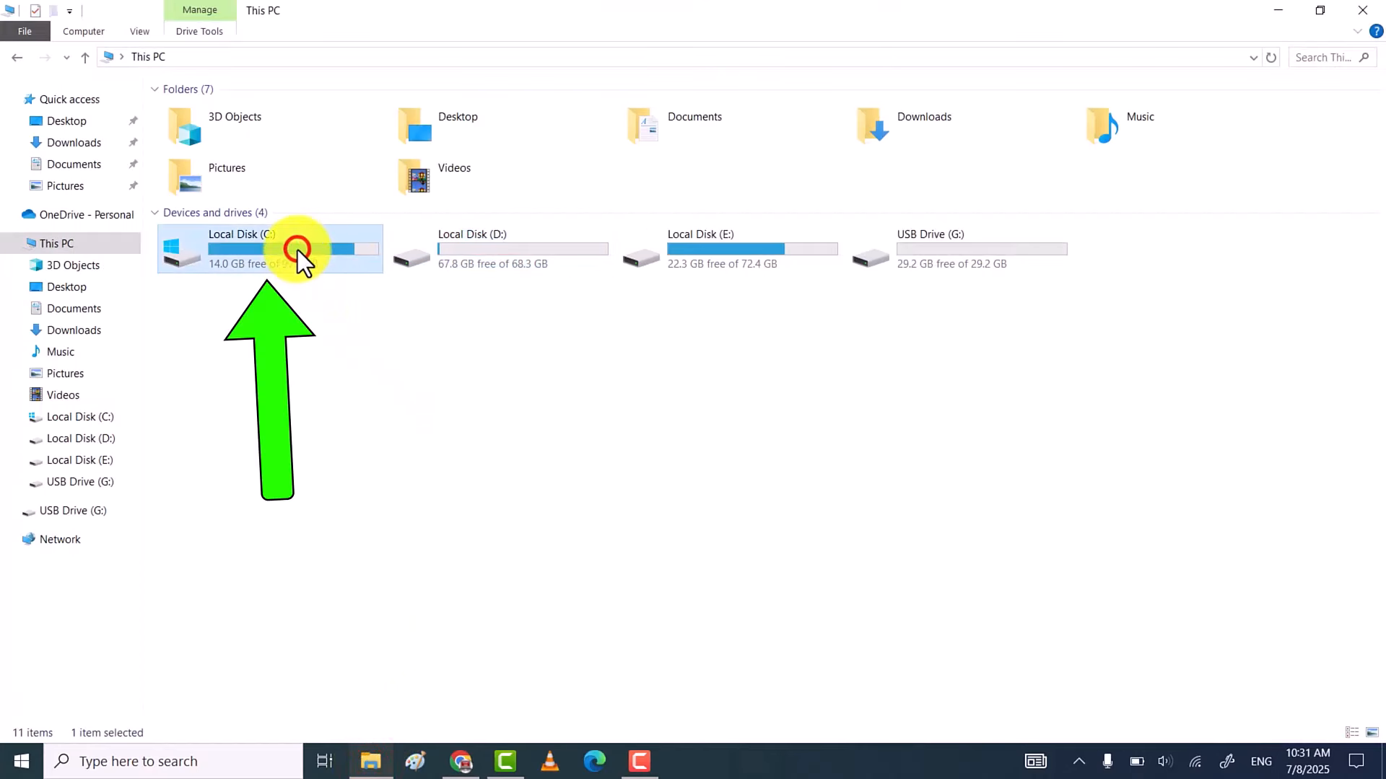
pyautogui.click(495, 242)
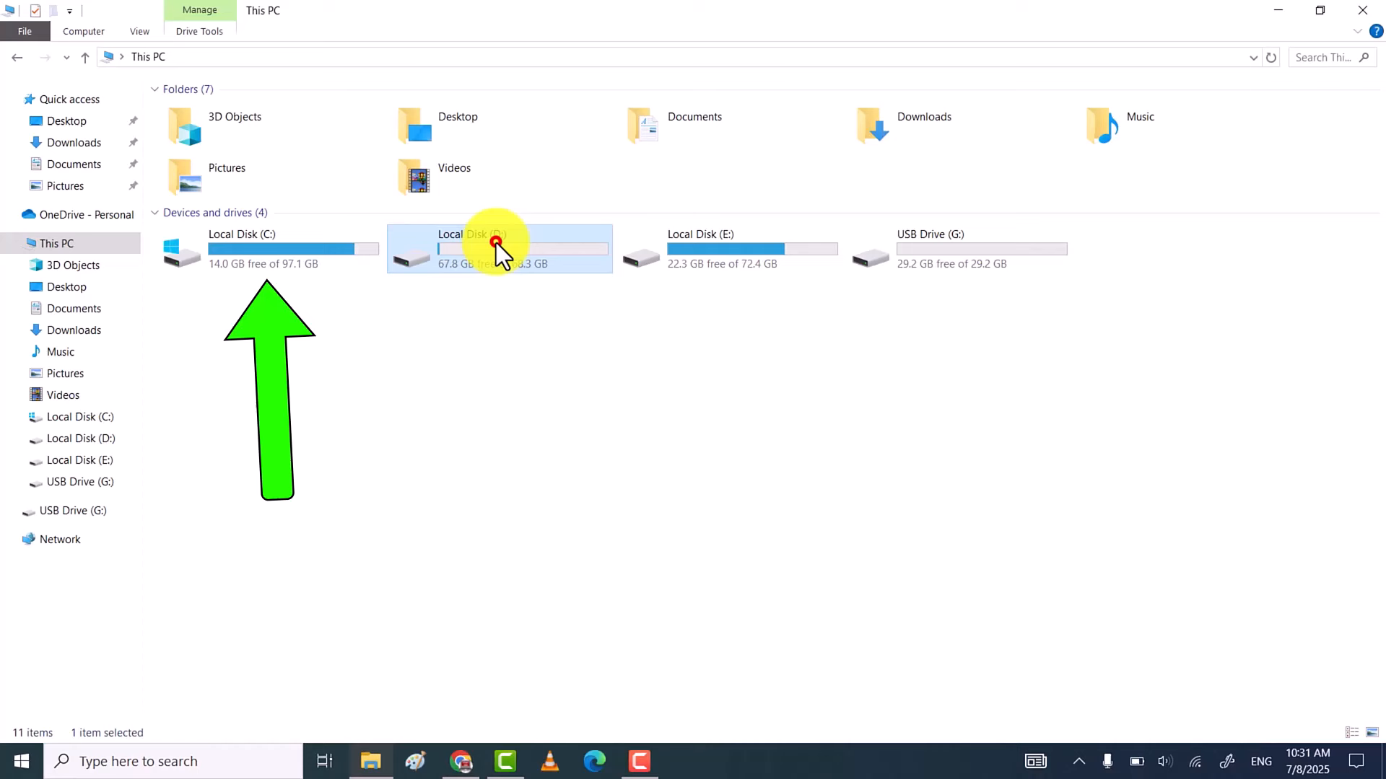
pyautogui.click(304, 257)
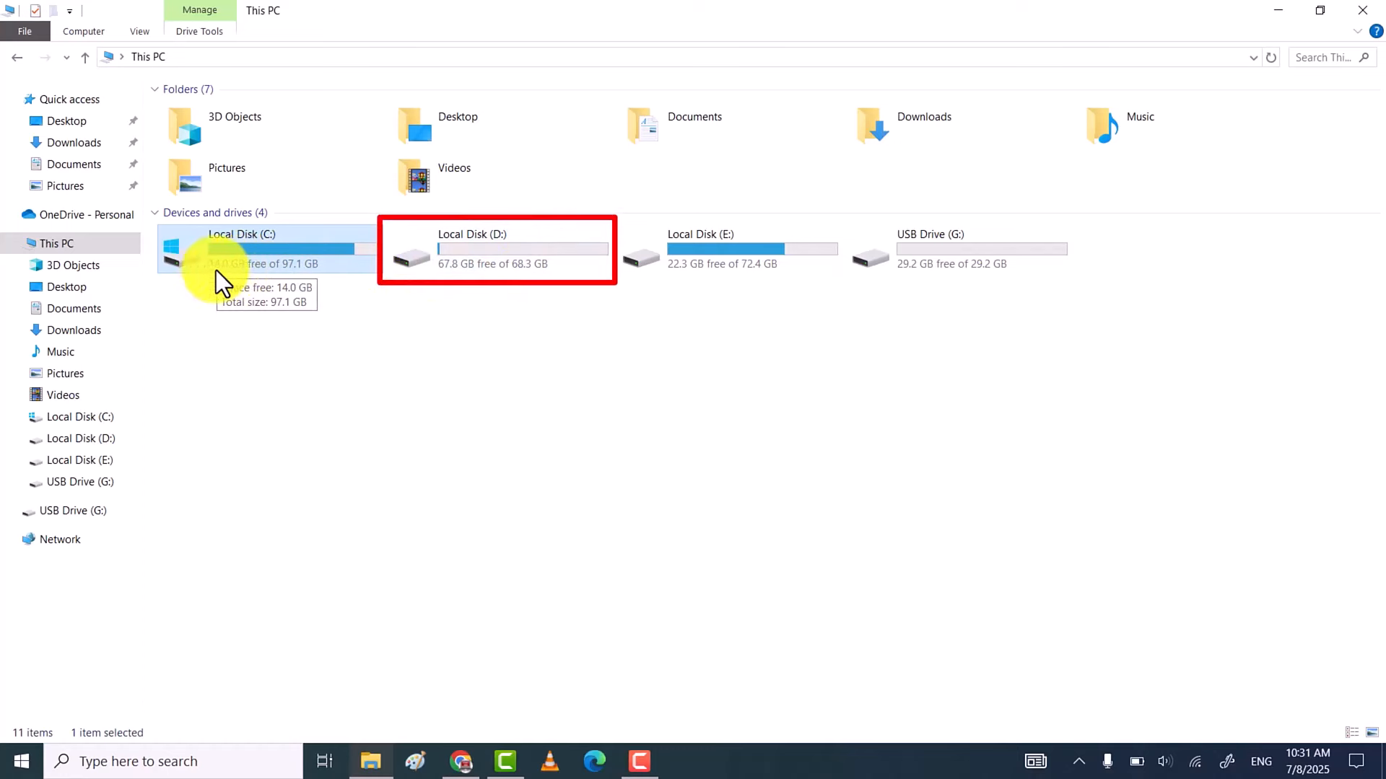
pyautogui.click(473, 261)
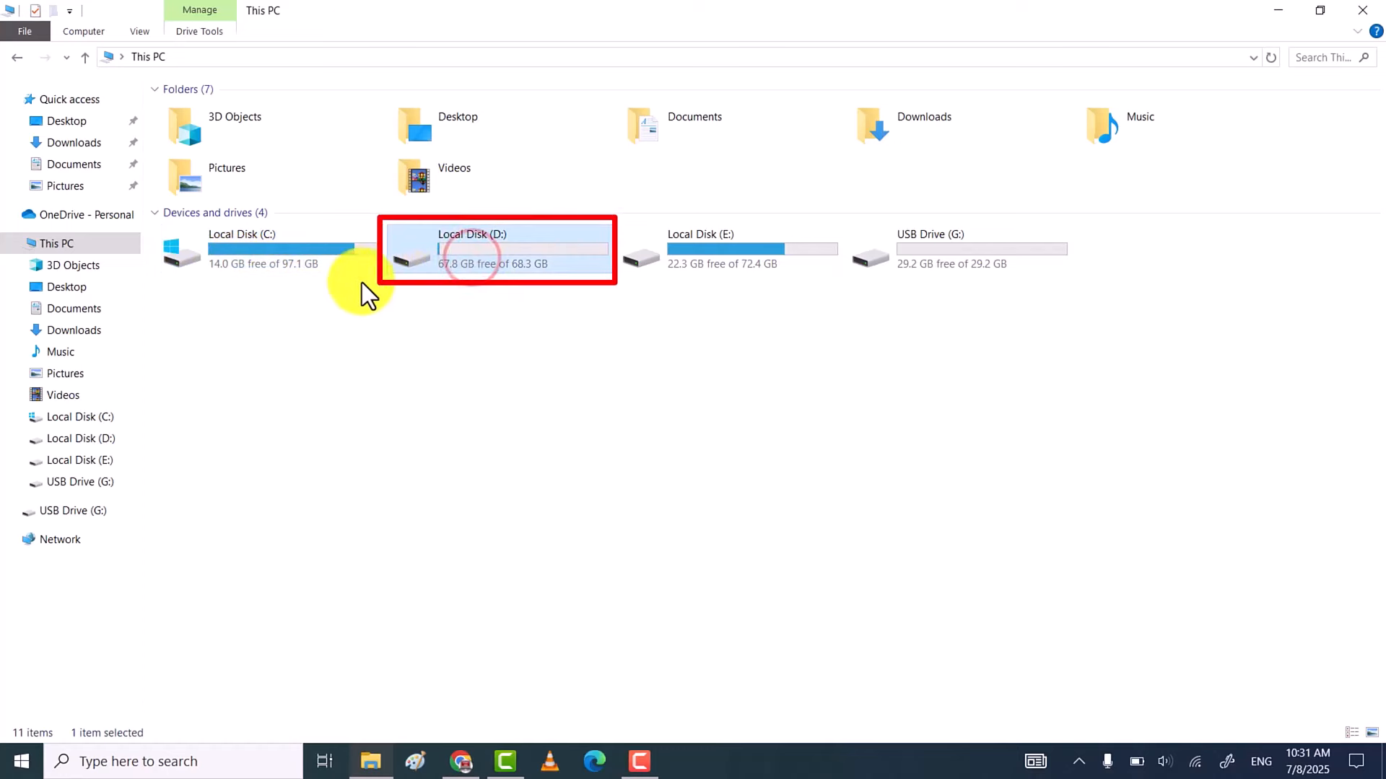
pyautogui.click(493, 257)
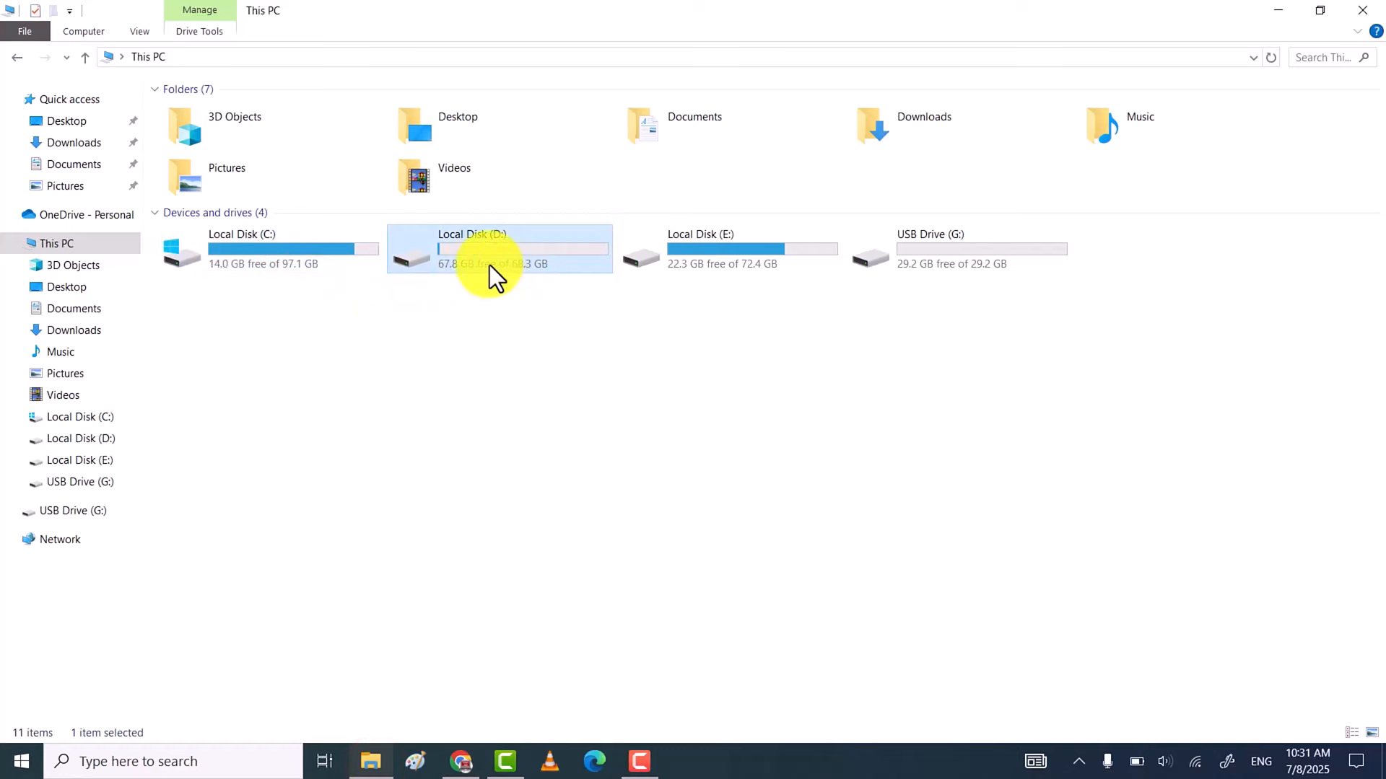
# - Open Disk Management in a maximized window and bring up the Shrink Volume settings for partition D
pyautogui.click(163, 762)
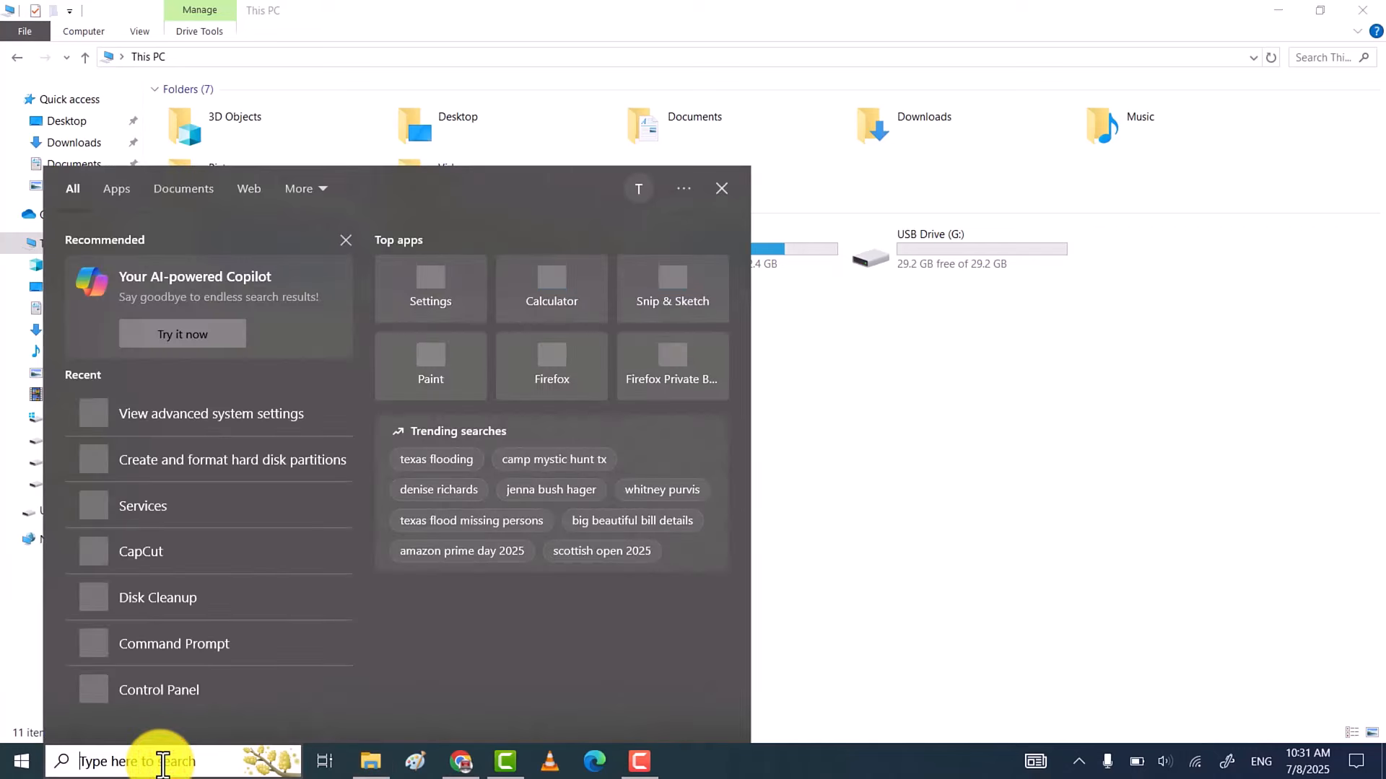
pyautogui.write('disk mana')
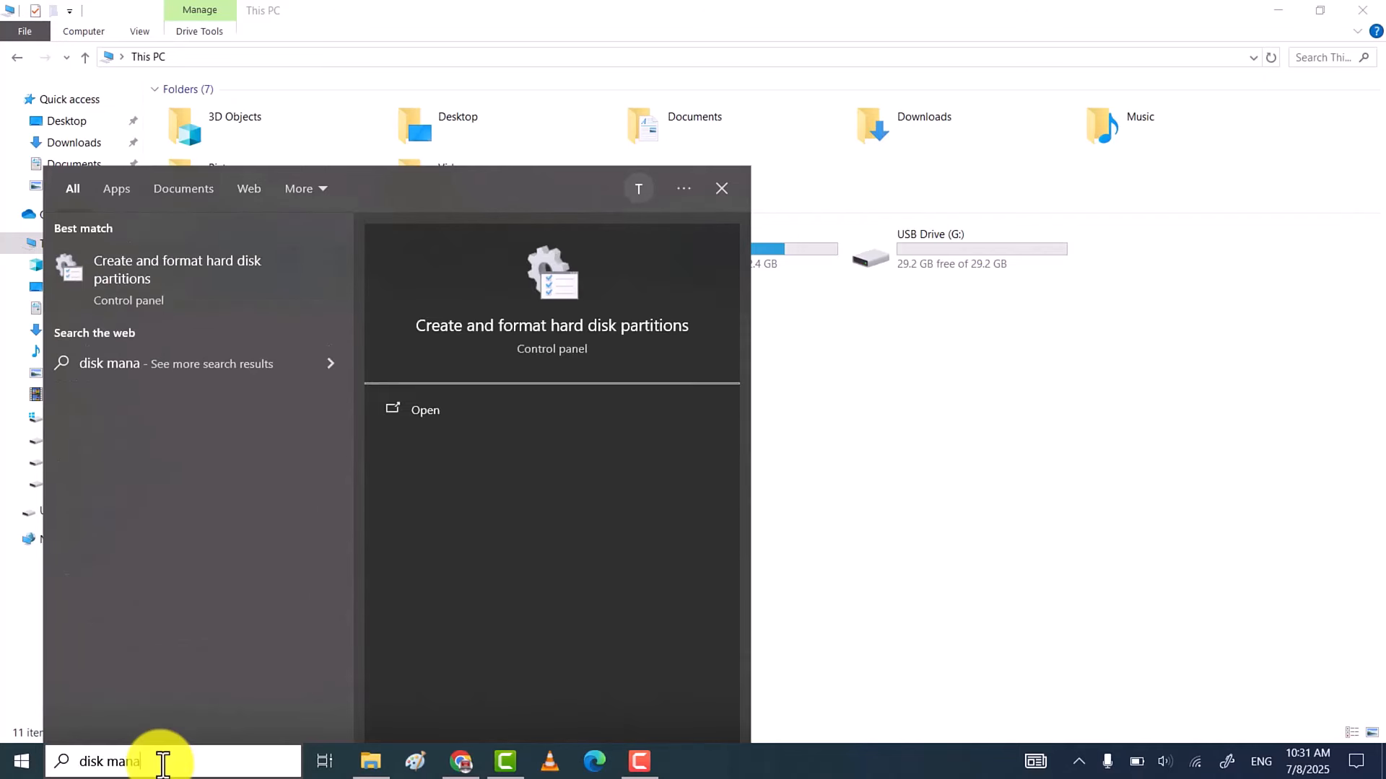
pyautogui.click(227, 266)
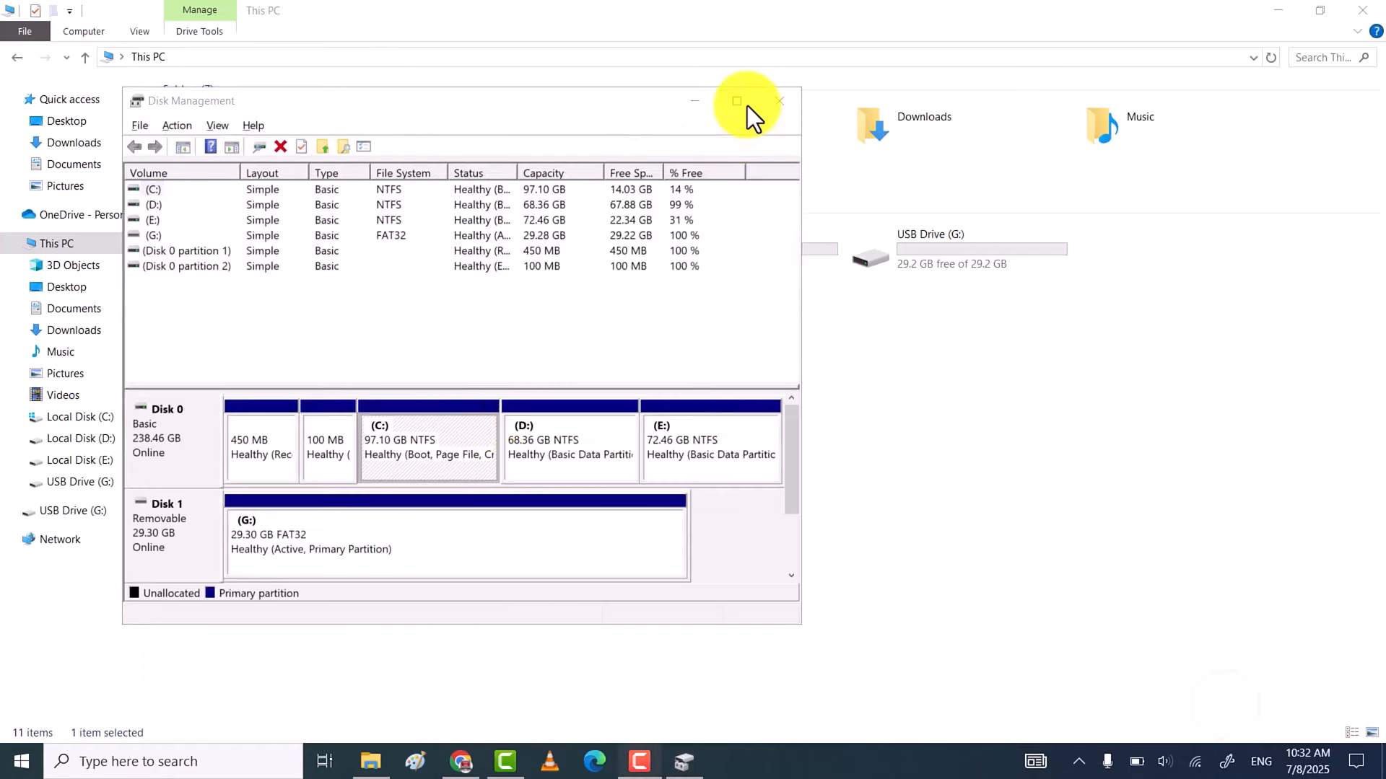
pyautogui.click(736, 102)
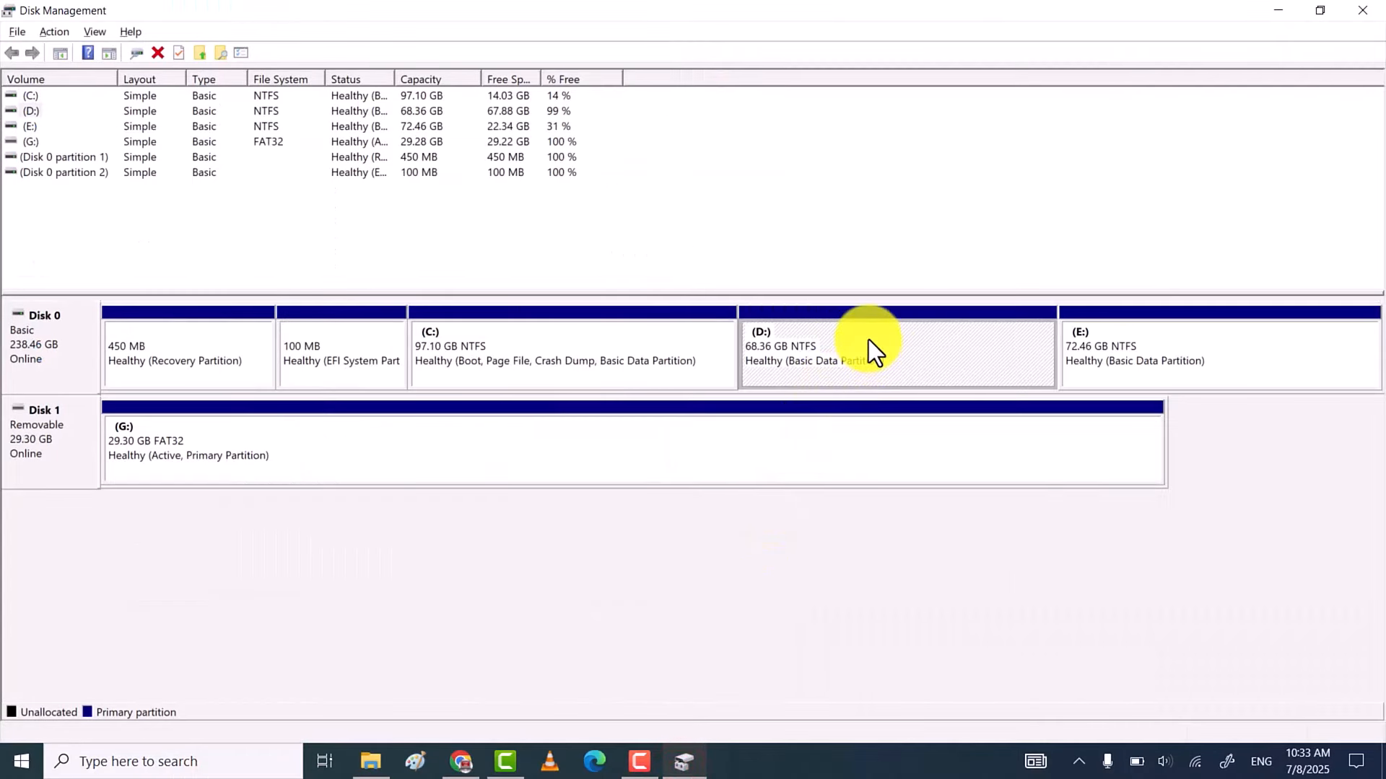
pyautogui.rightClick(869, 340)
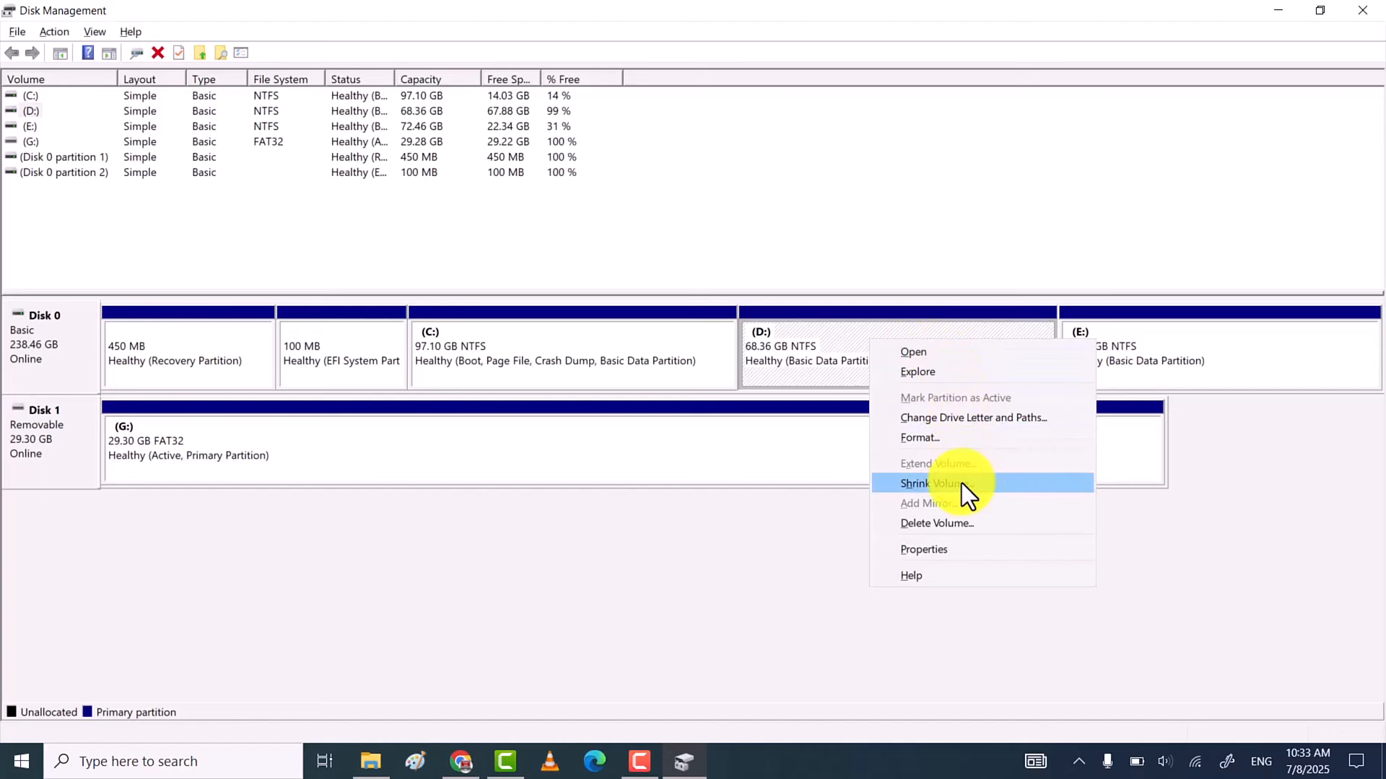
pyautogui.click(986, 486)
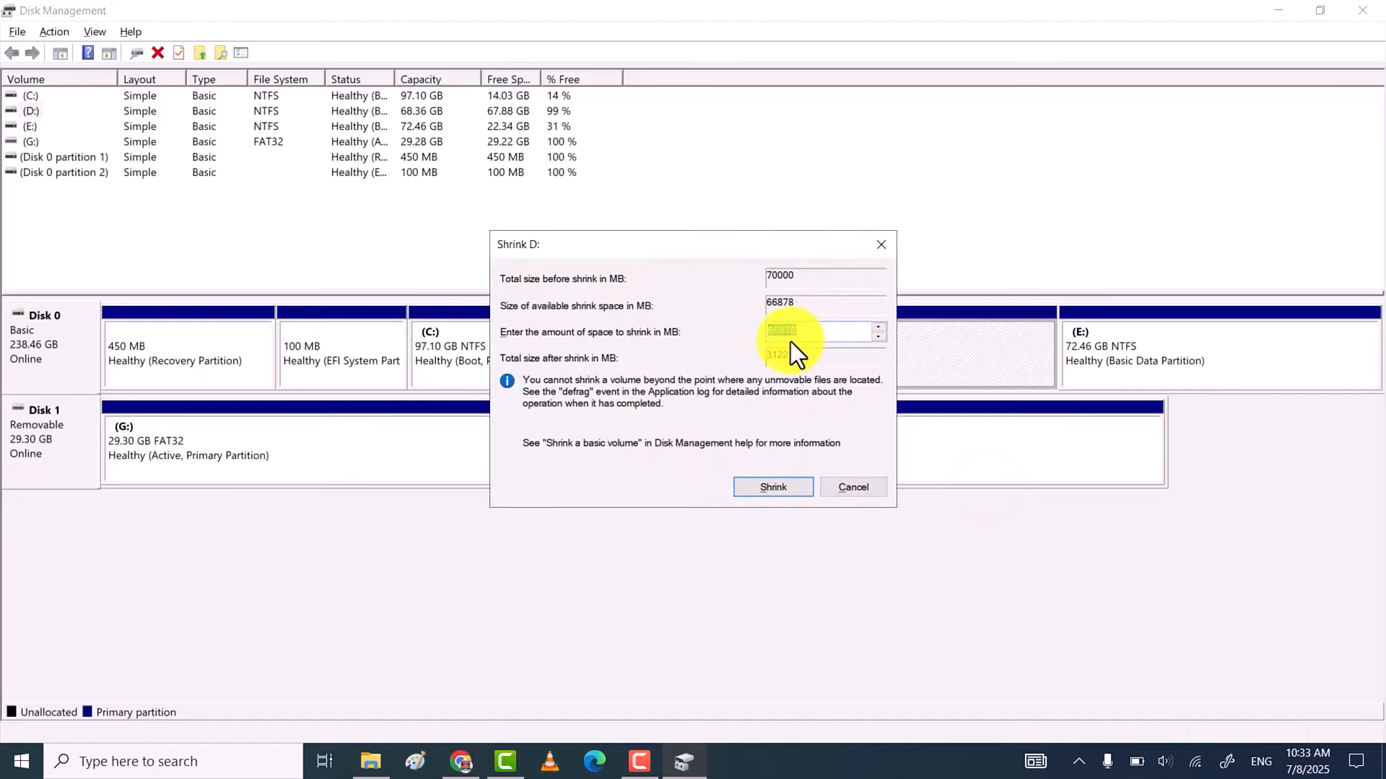
# - Open Calculator, multiply 1024 by 25 to convert 25 GB to MB, and copy the result
pyautogui.click(226, 762)
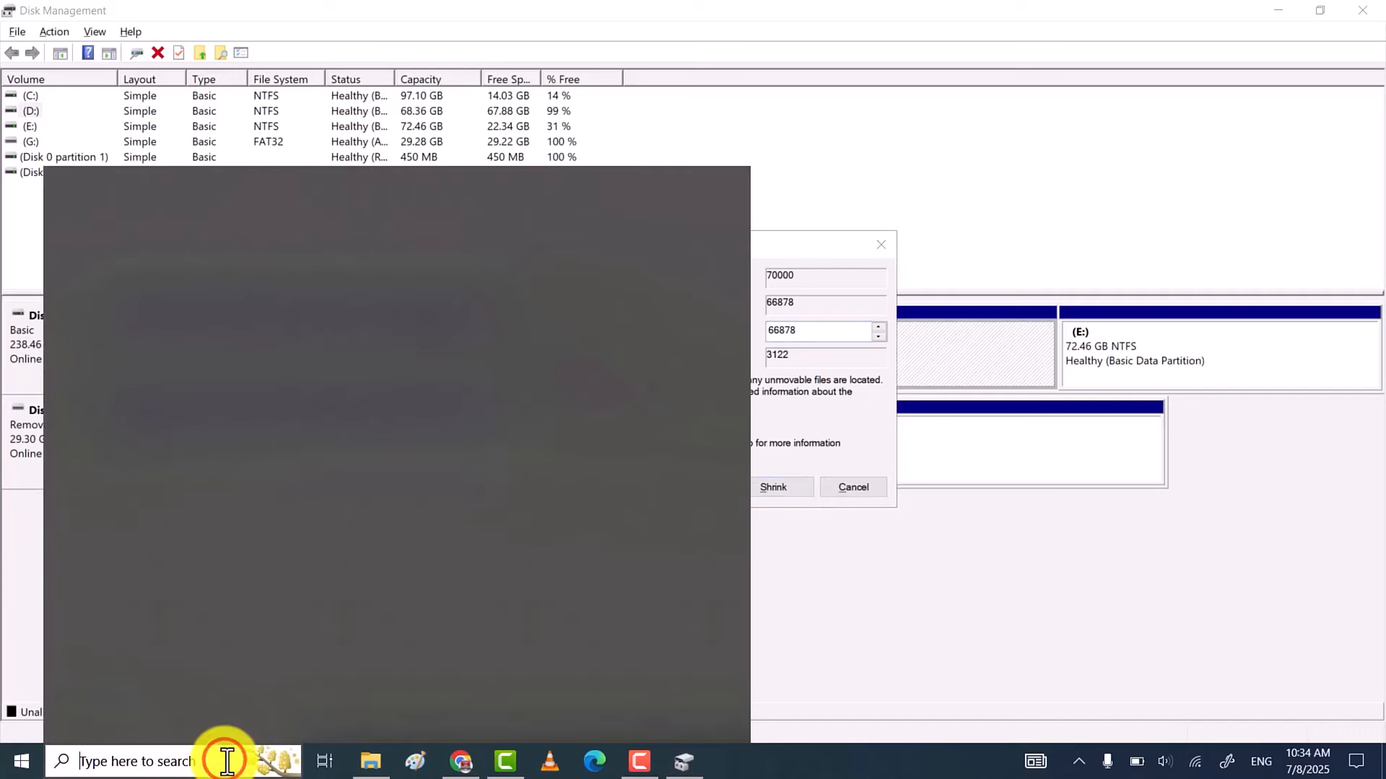
pyautogui.write('cal')
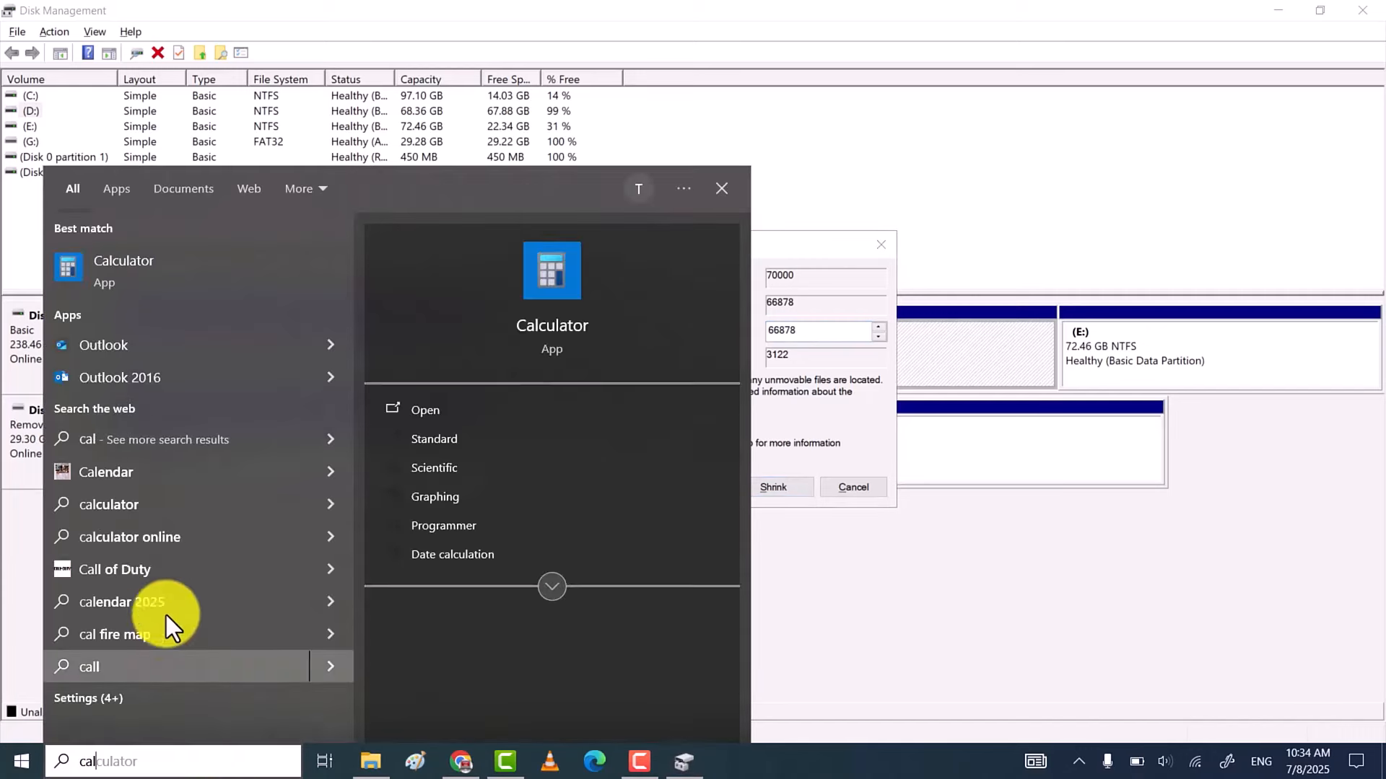
pyautogui.click(201, 273)
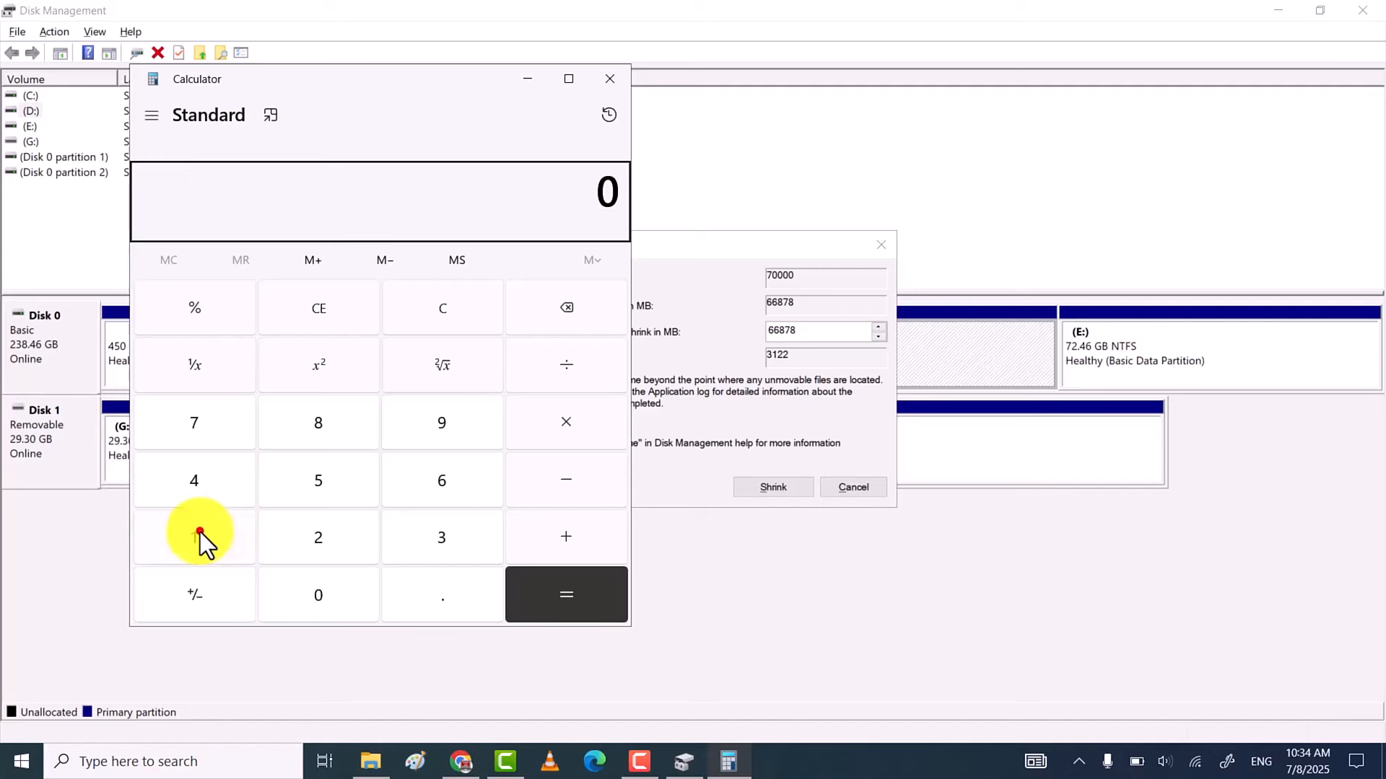
pyautogui.click(201, 532)
pyautogui.click(298, 582)
pyautogui.click(314, 534)
pyautogui.click(204, 487)
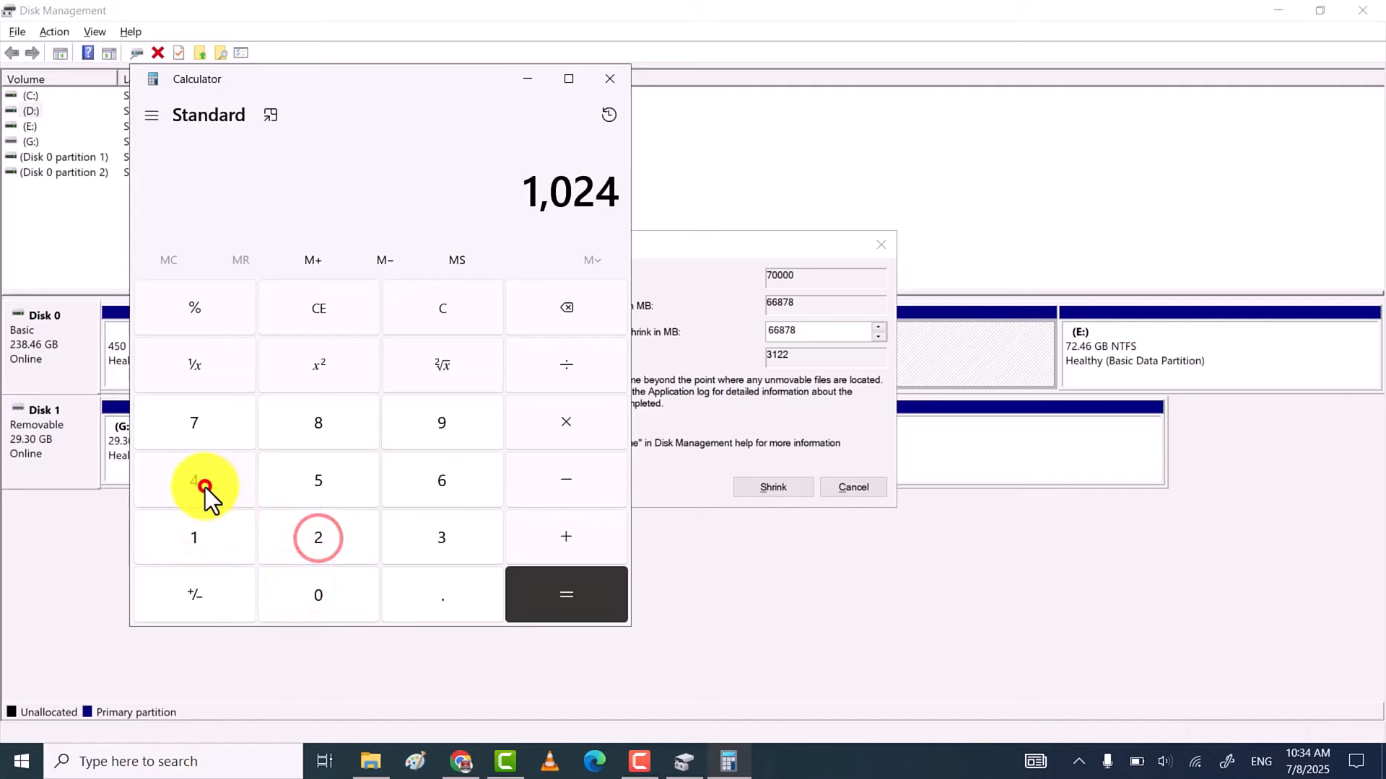
pyautogui.click(581, 423)
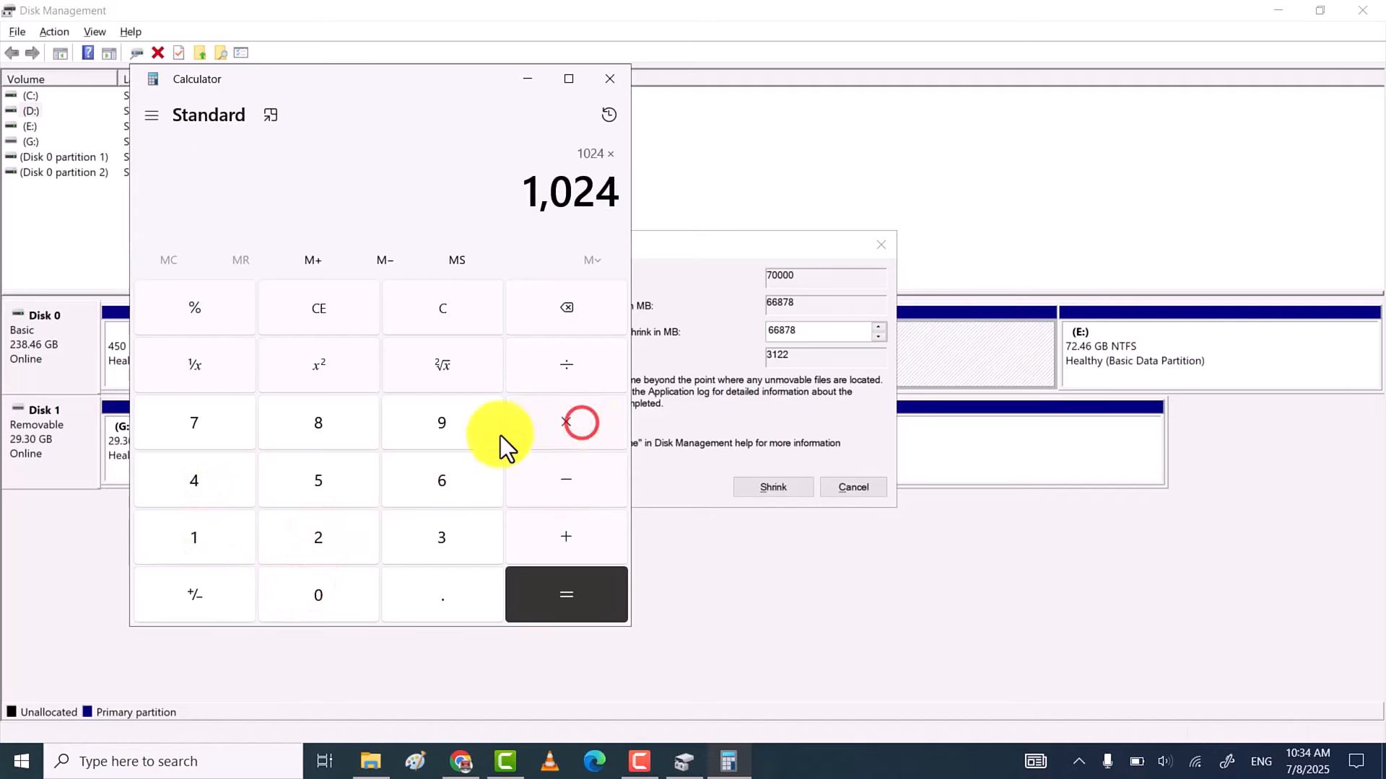
pyautogui.click(338, 535)
pyautogui.click(329, 482)
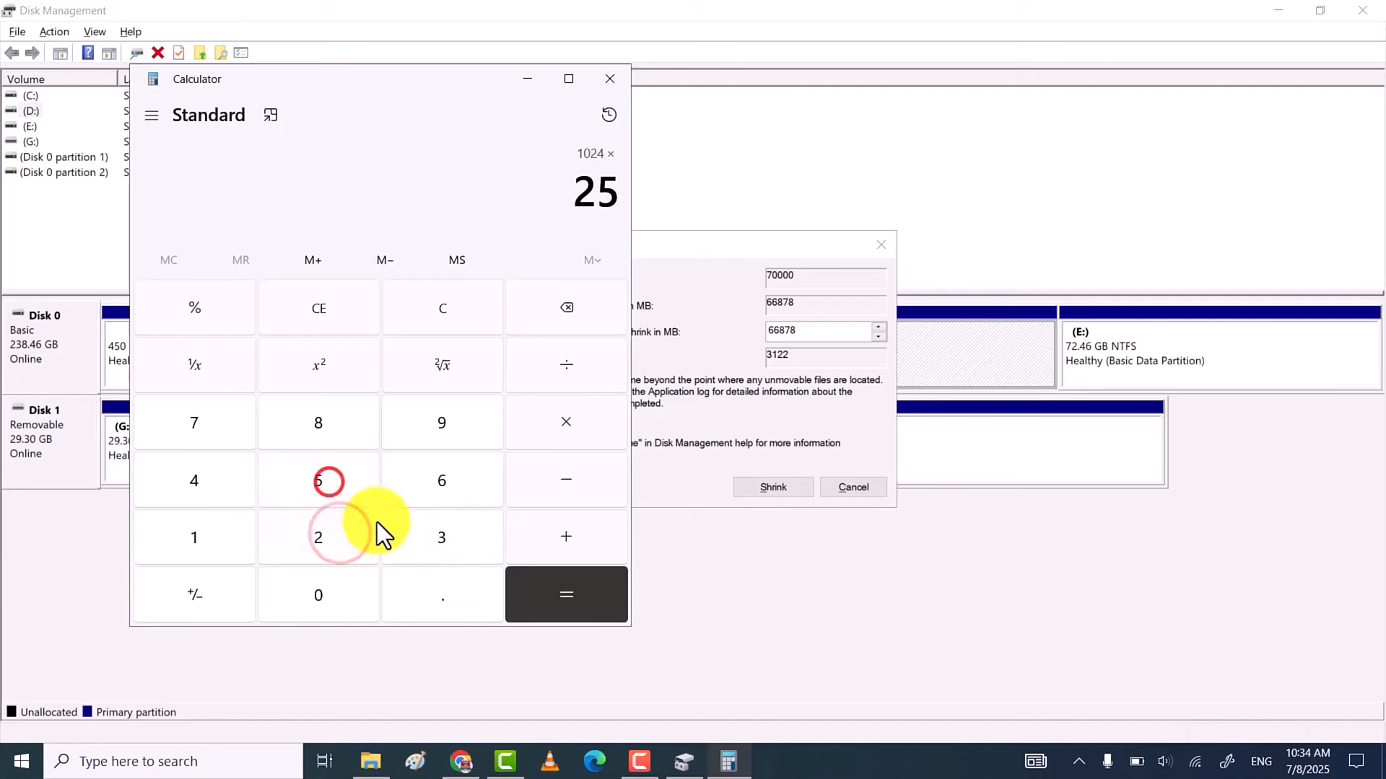
pyautogui.click(549, 596)
pyautogui.hotkey('ctrl', 'c')
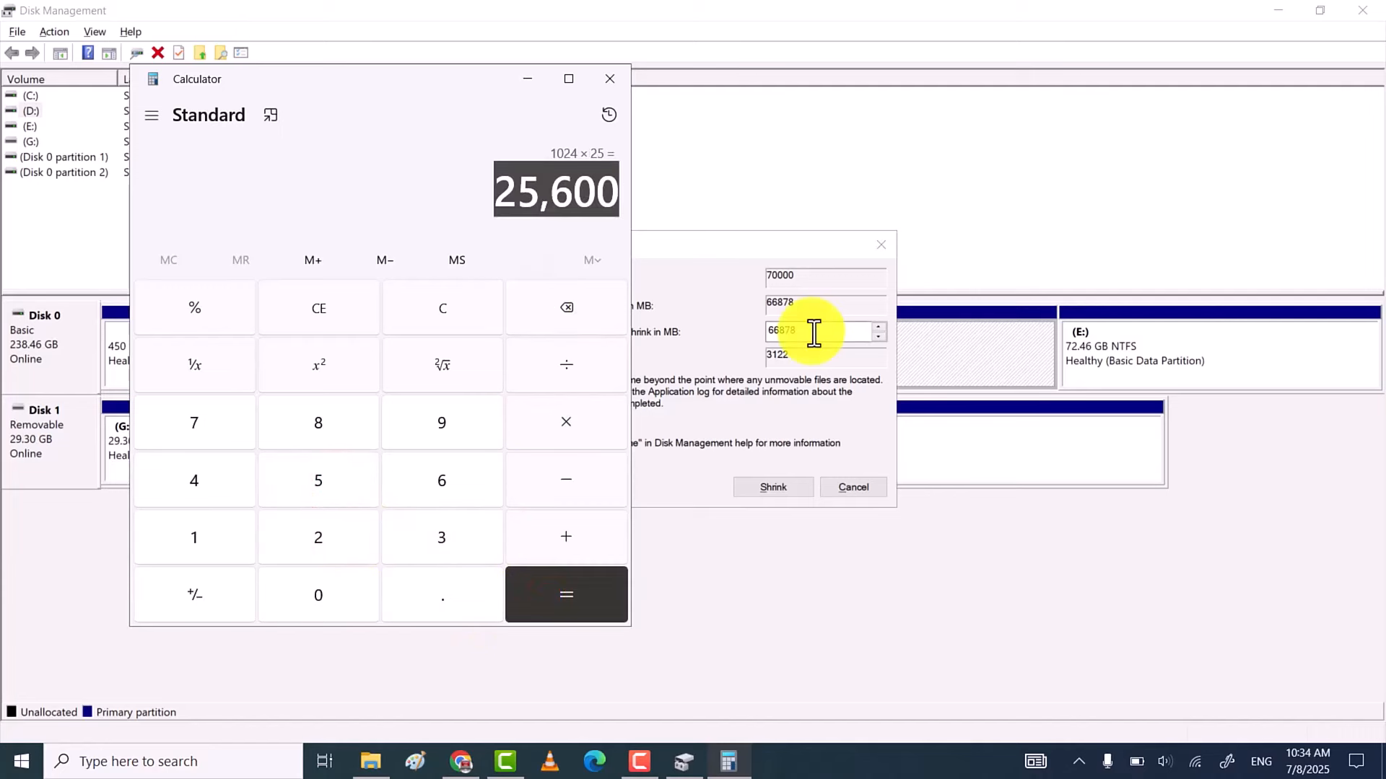
# - Set the amount of space to shrink to 25600 MB and shrink volume D
pyautogui.doubleClick(814, 331)
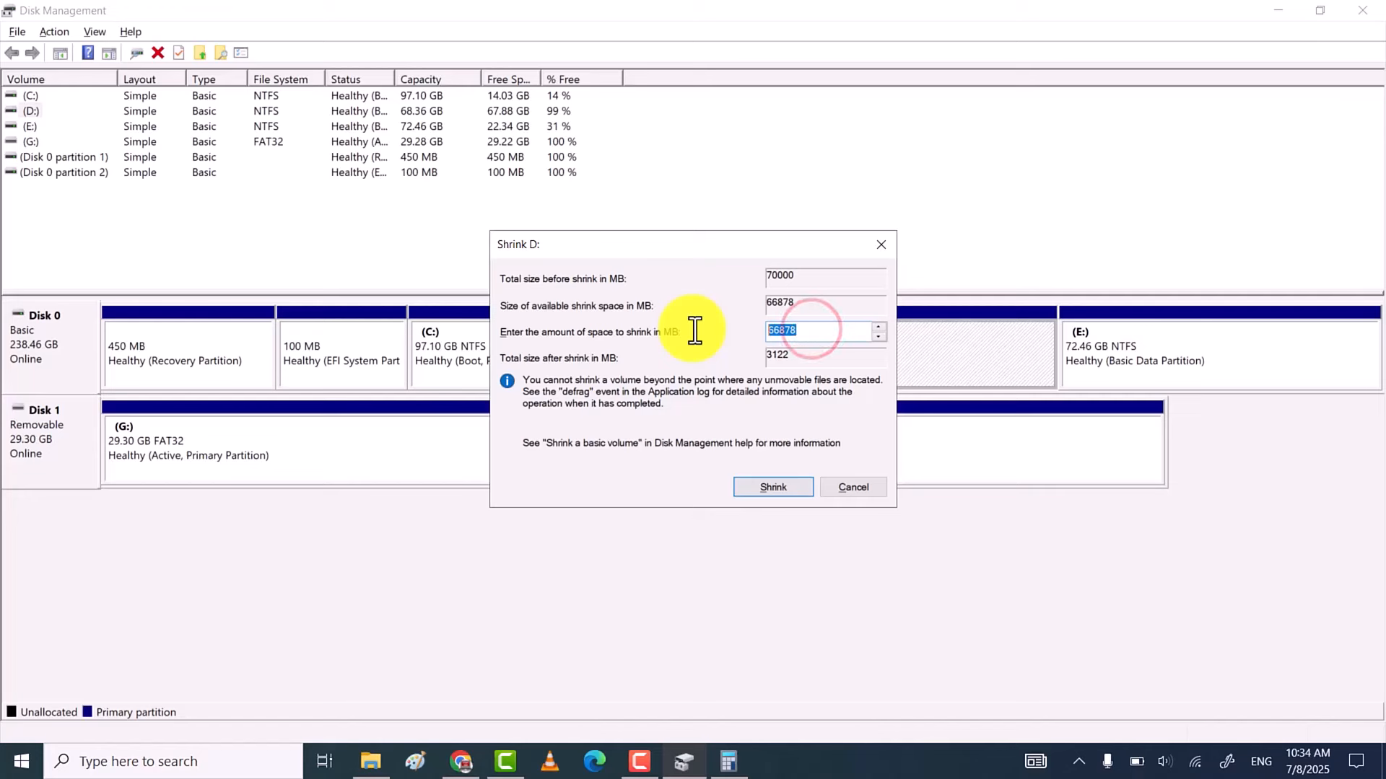
pyautogui.write('25600')
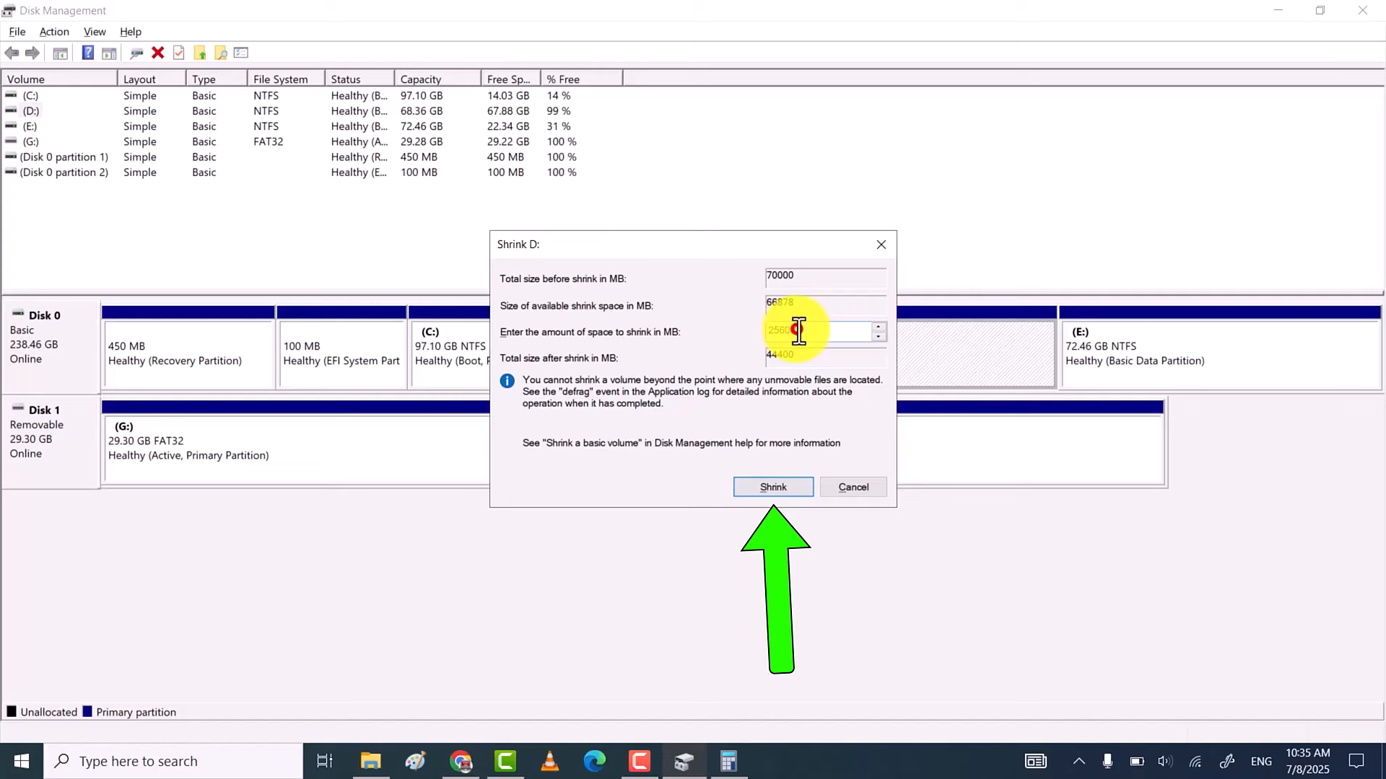
pyautogui.doubleClick(797, 330)
pyautogui.click(774, 487)
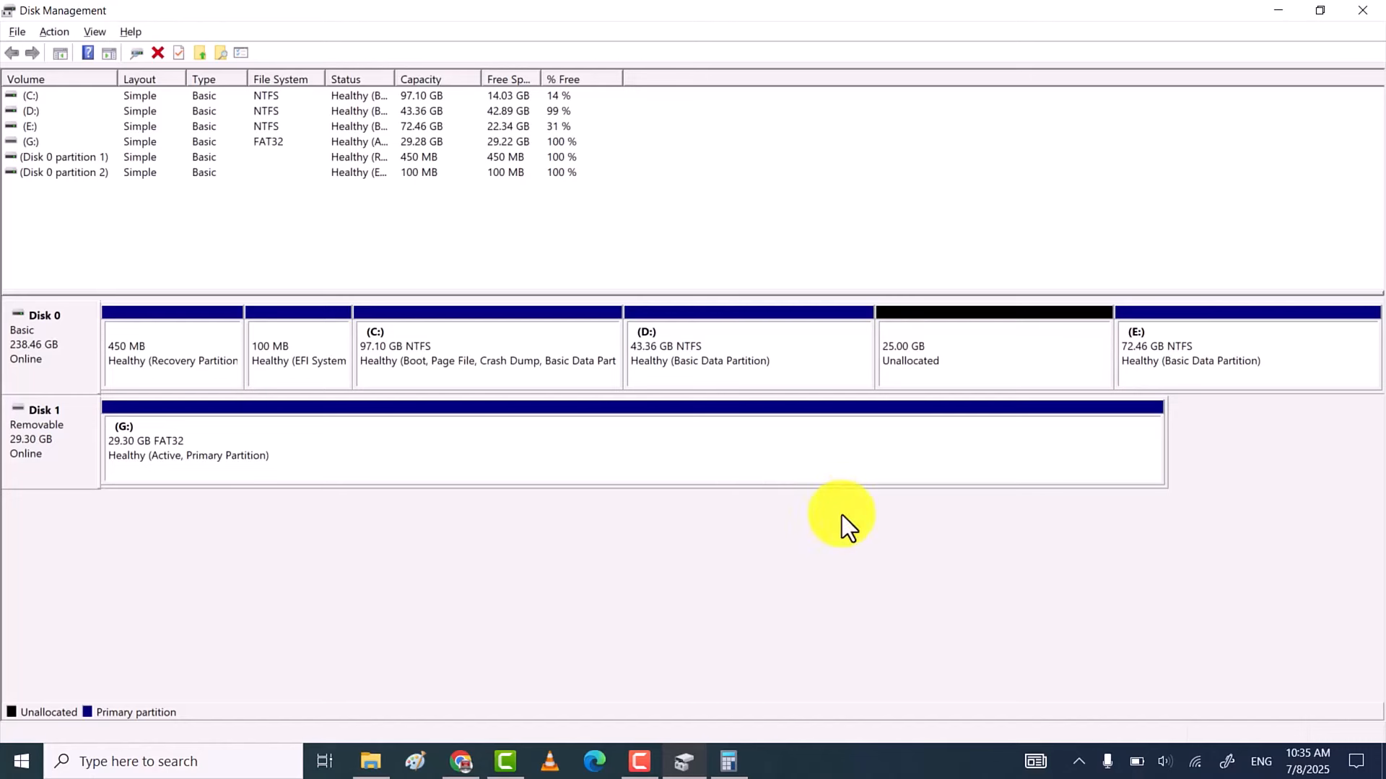
# - Start a new simple volume on the unallocated space of Disk 0 and accept the full size of 25599 MB
pyautogui.click(962, 352)
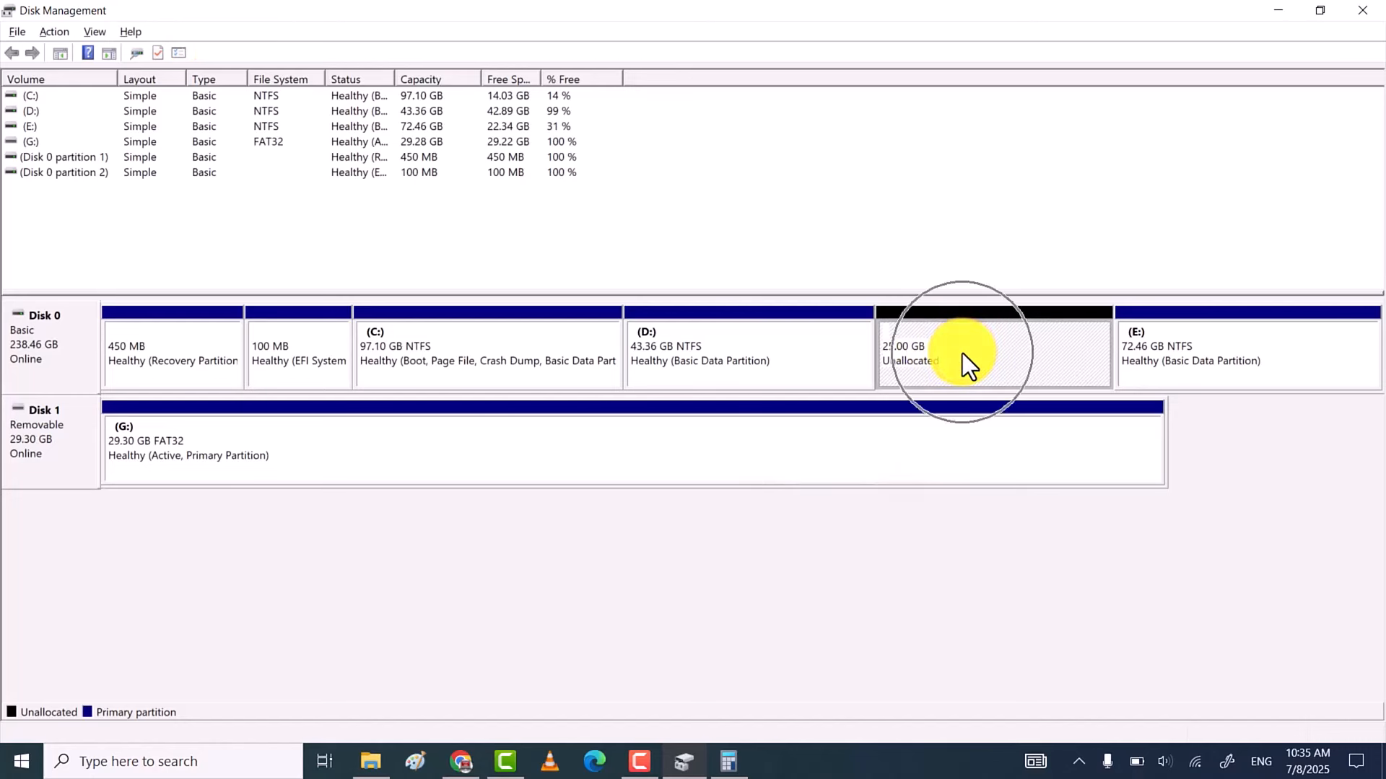
pyautogui.rightClick(962, 352)
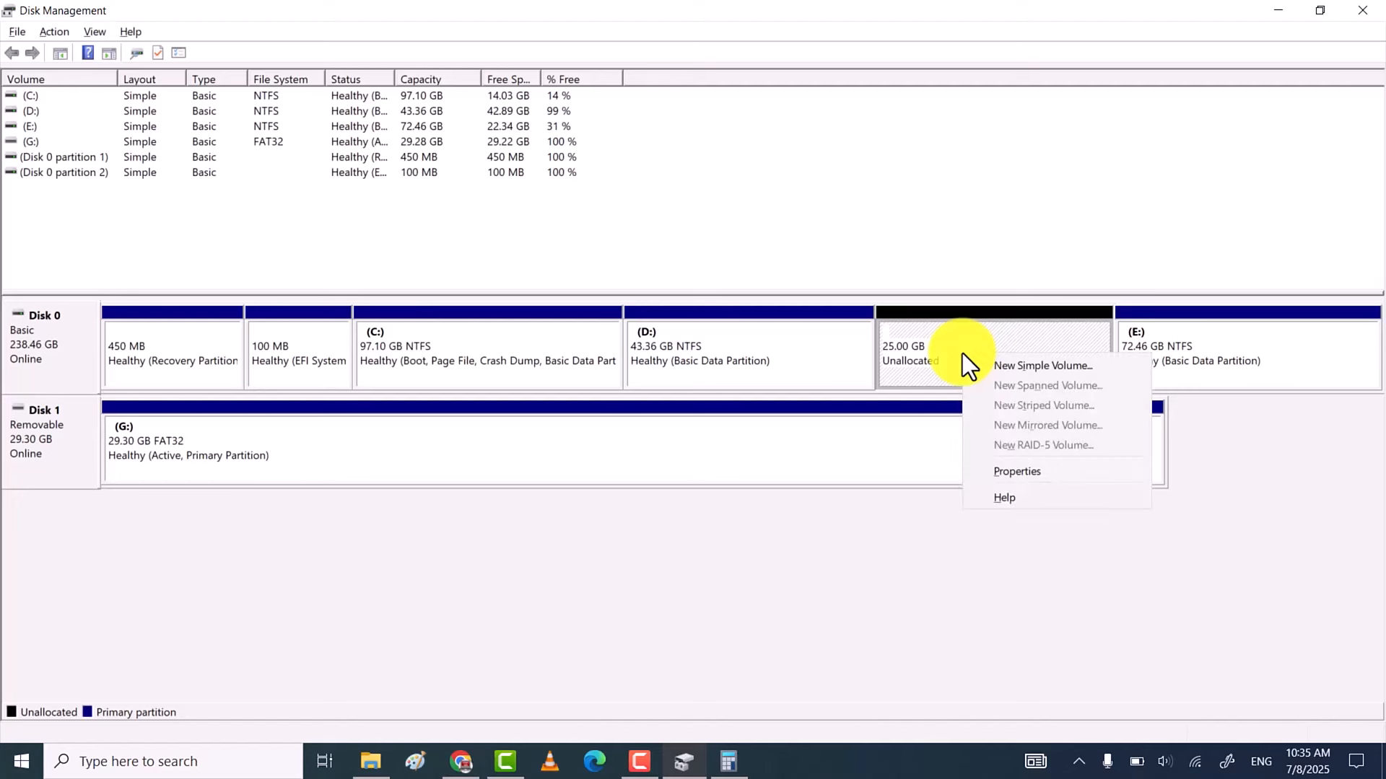
pyautogui.click(1044, 367)
pyautogui.moveTo(278, 99); pyautogui.dragTo(653, 150)
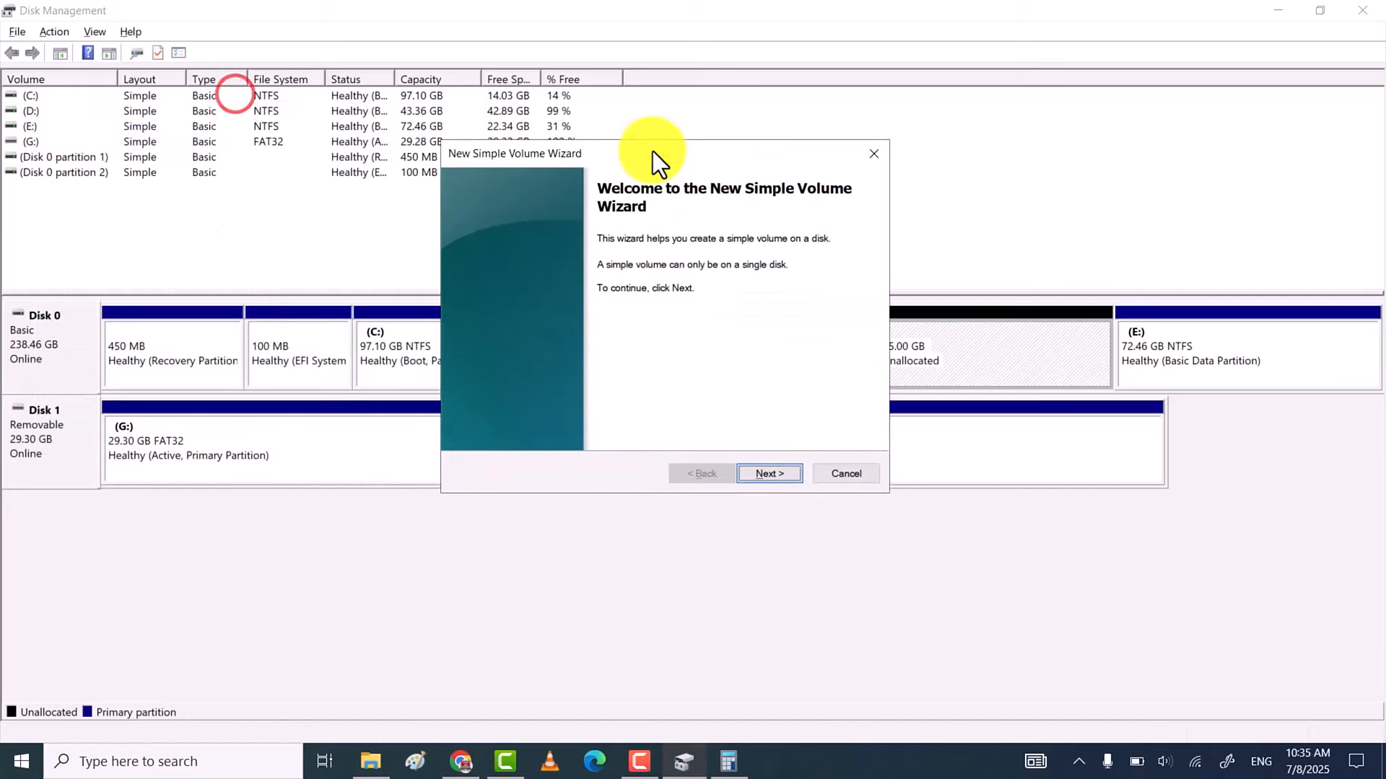
pyautogui.click(774, 477)
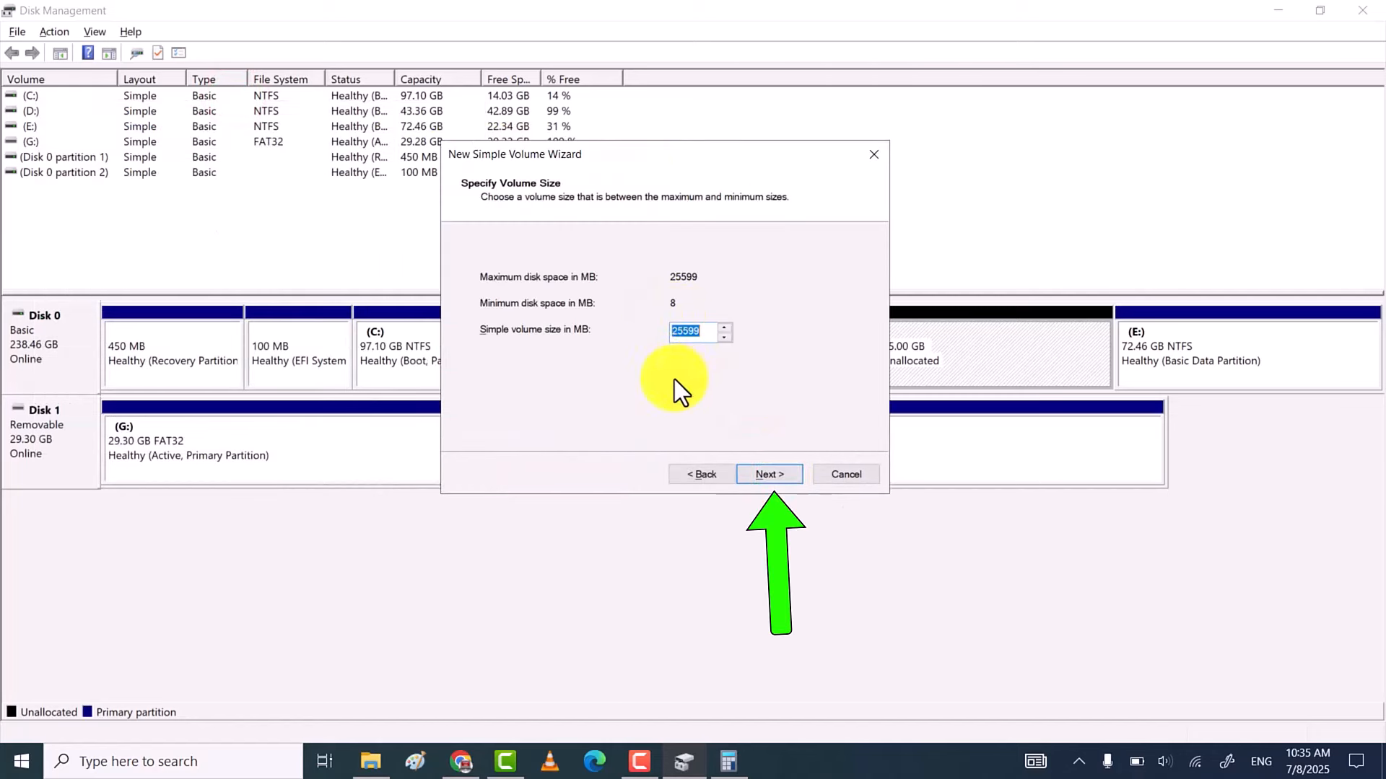
pyautogui.click(774, 475)
# - Keep drive letter F and finish creating the volume with an NTFS quick format, default allocation unit size and the label New Volume
pyautogui.click(751, 276)
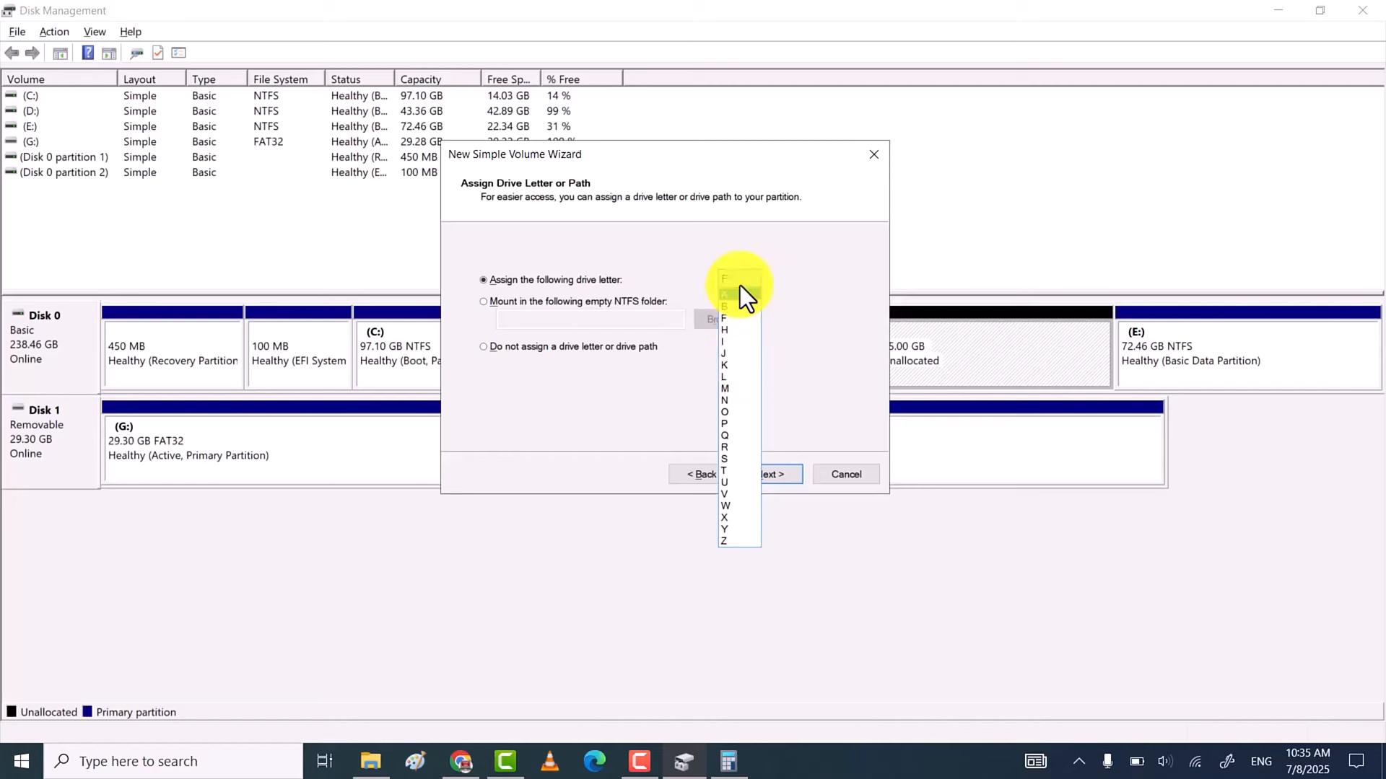
pyautogui.click(741, 280)
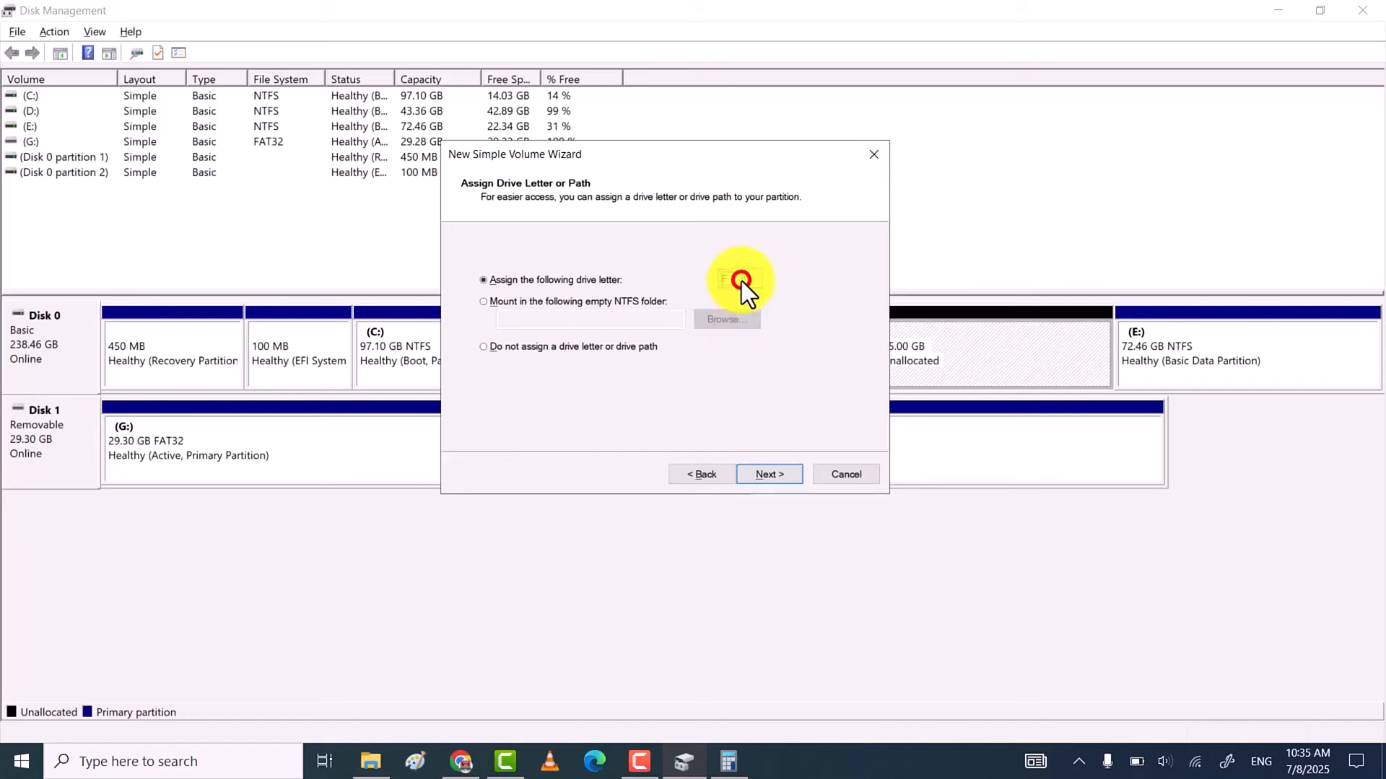
pyautogui.click(764, 474)
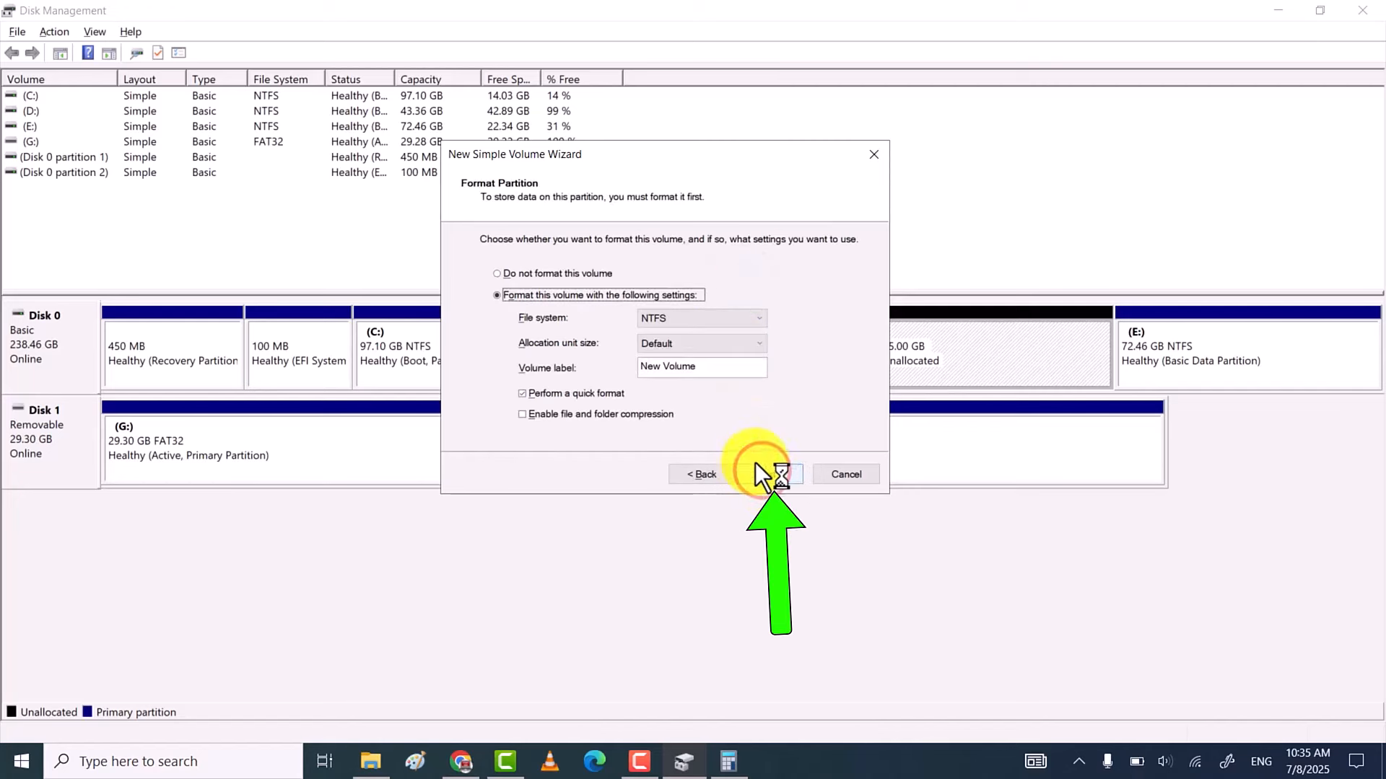
pyautogui.click(756, 468)
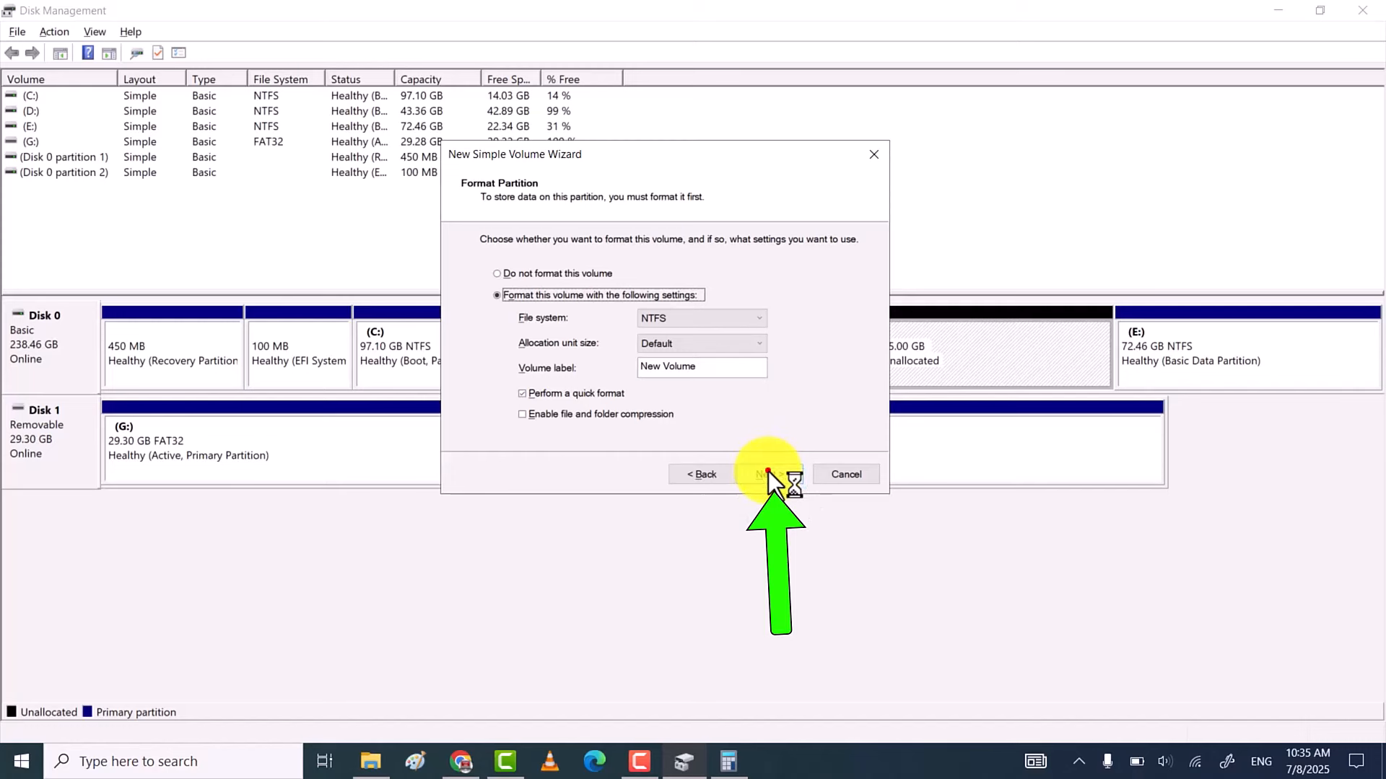
pyautogui.click(765, 472)
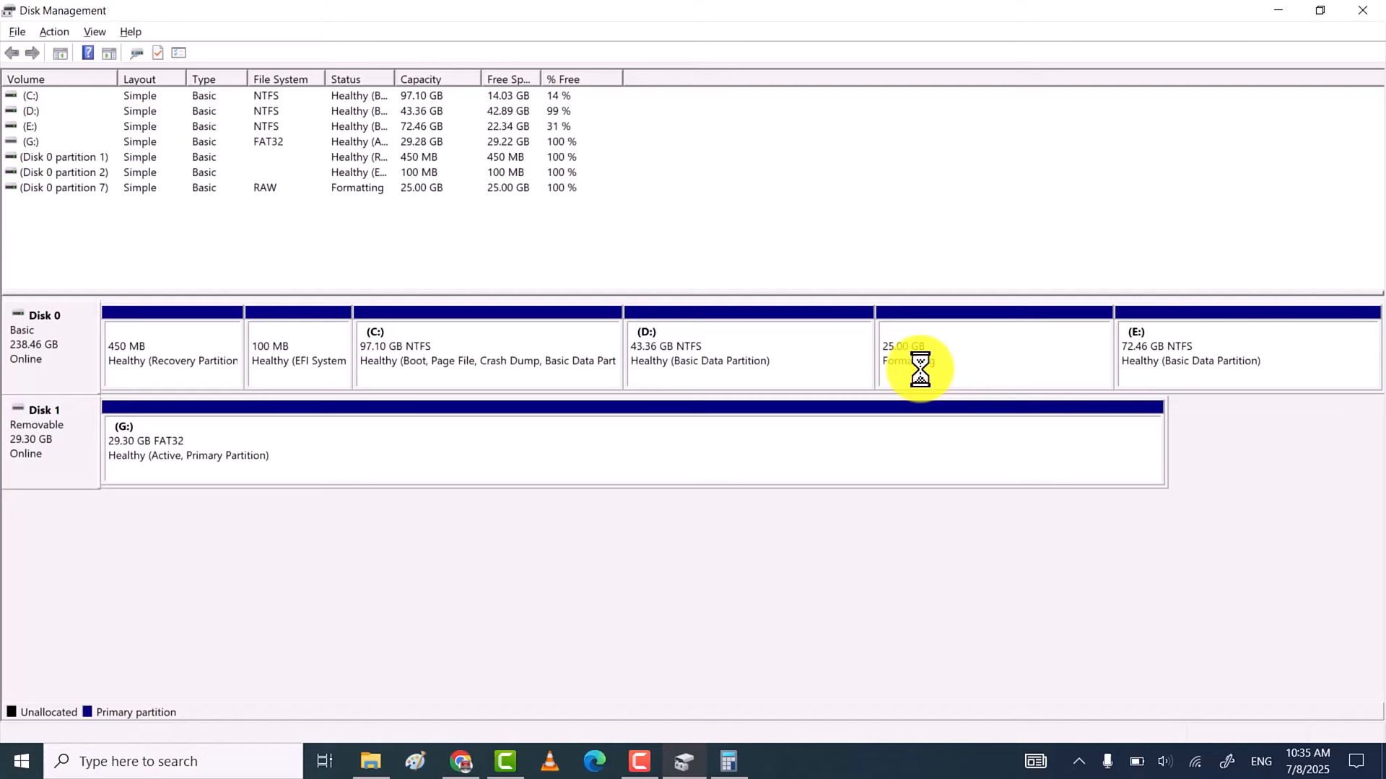
# - Check the new volume F in Disk Management and in File Explorer's refreshed This PC view
pyautogui.click(957, 359)
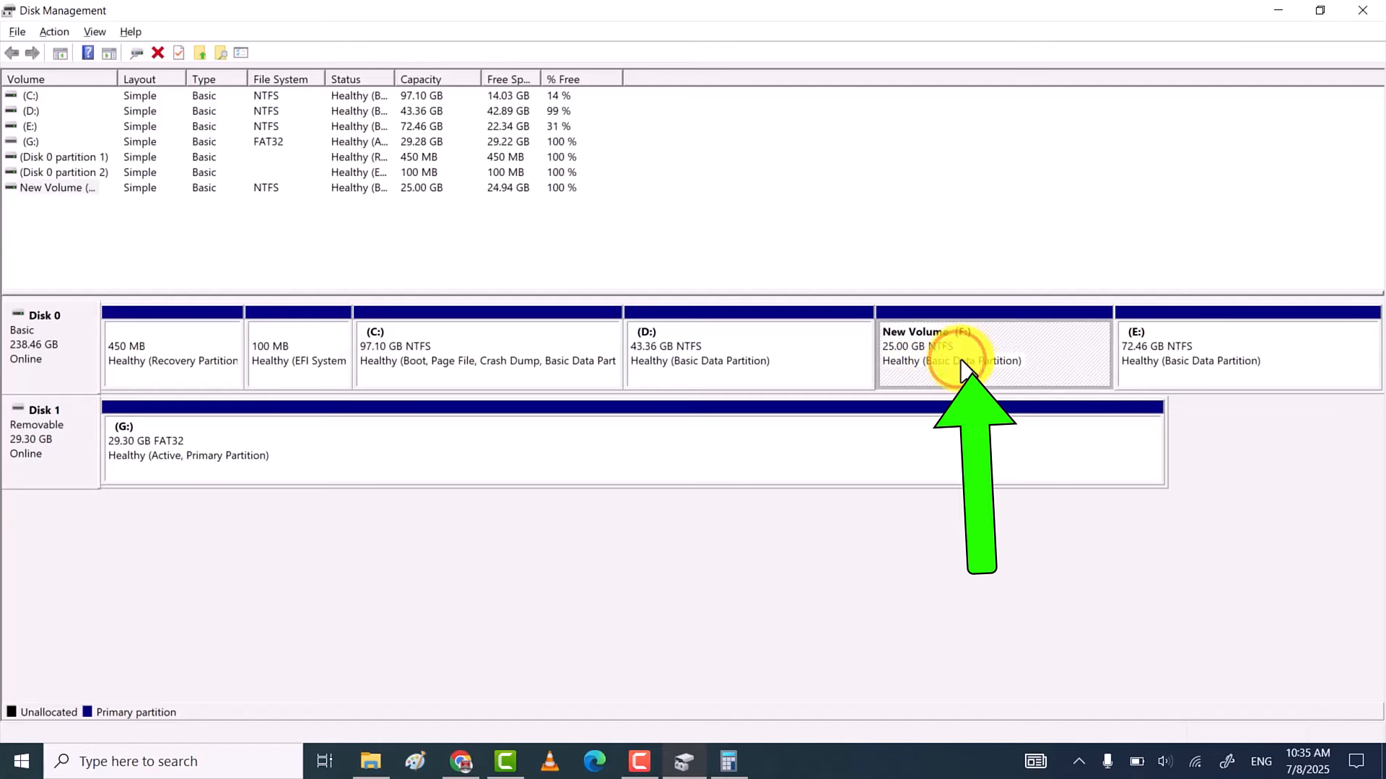
pyautogui.click(371, 761)
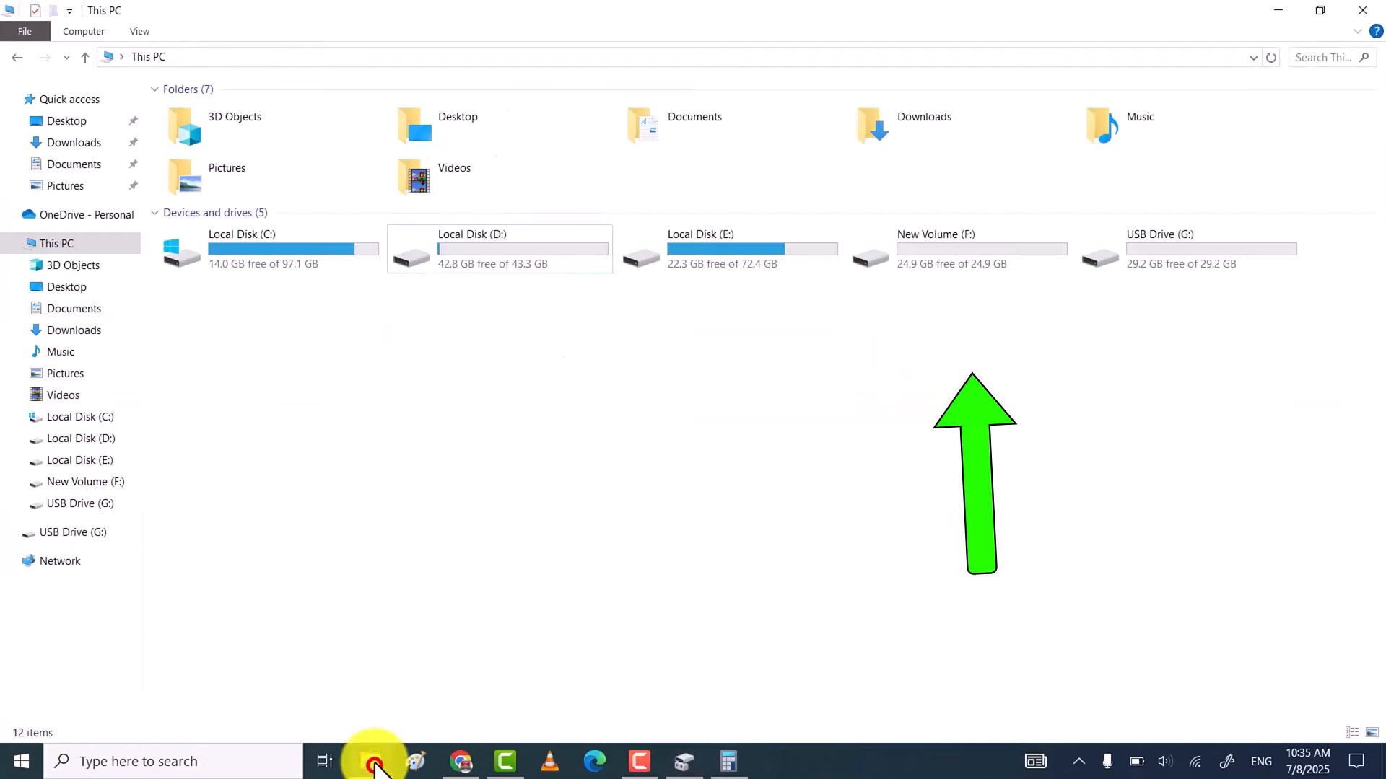
pyautogui.rightClick(641, 408)
pyautogui.click(504, 483)
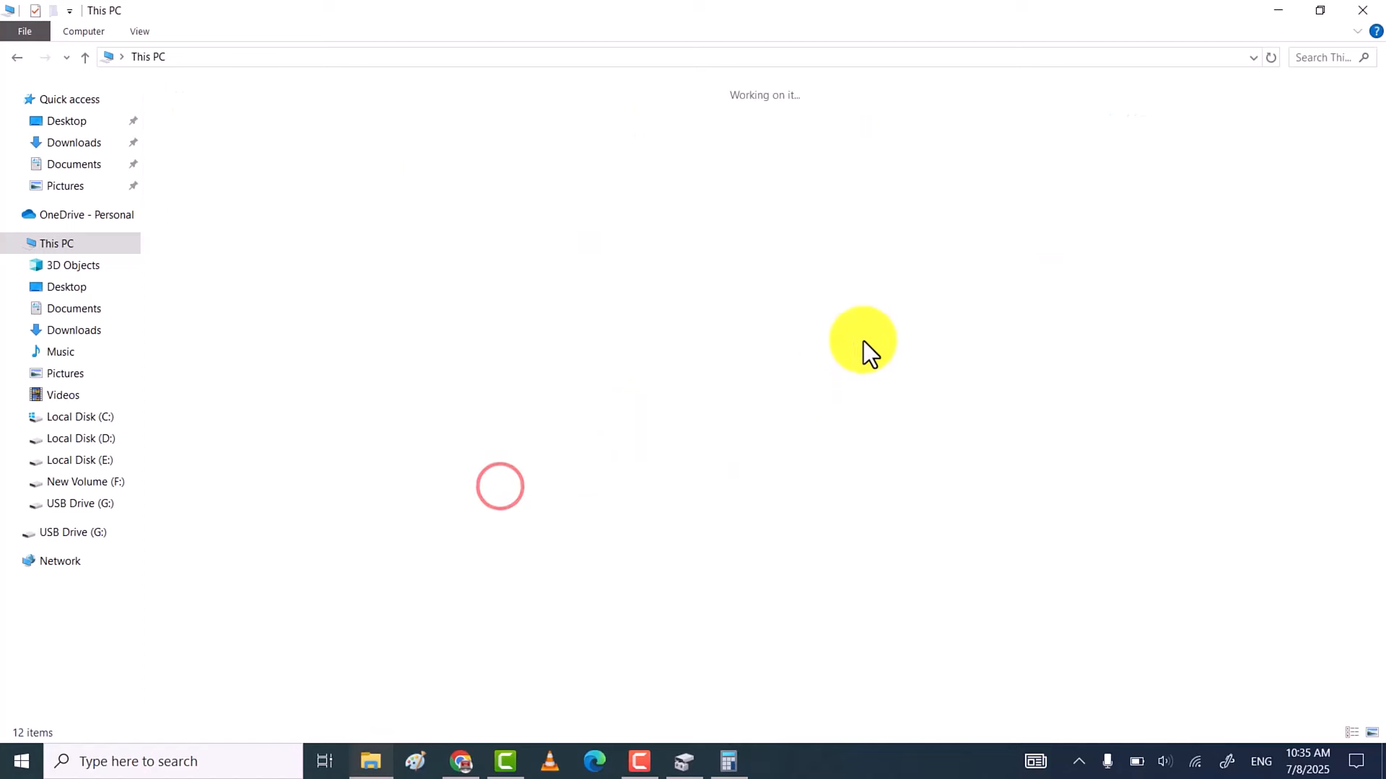
pyautogui.click(947, 259)
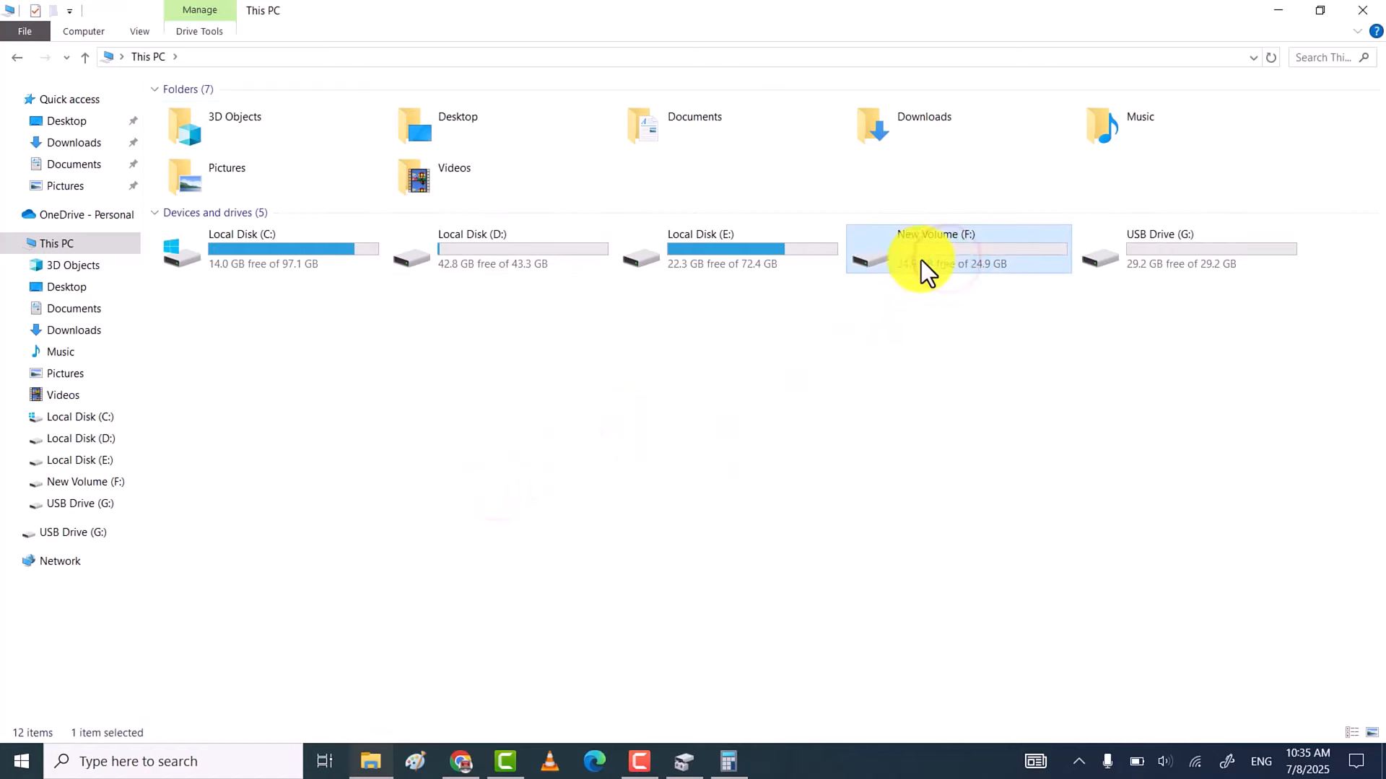
# - Move all files and folders from Local Disk (D:) to New Volume (F:) and return to This PC
pyautogui.doubleClick(509, 265)
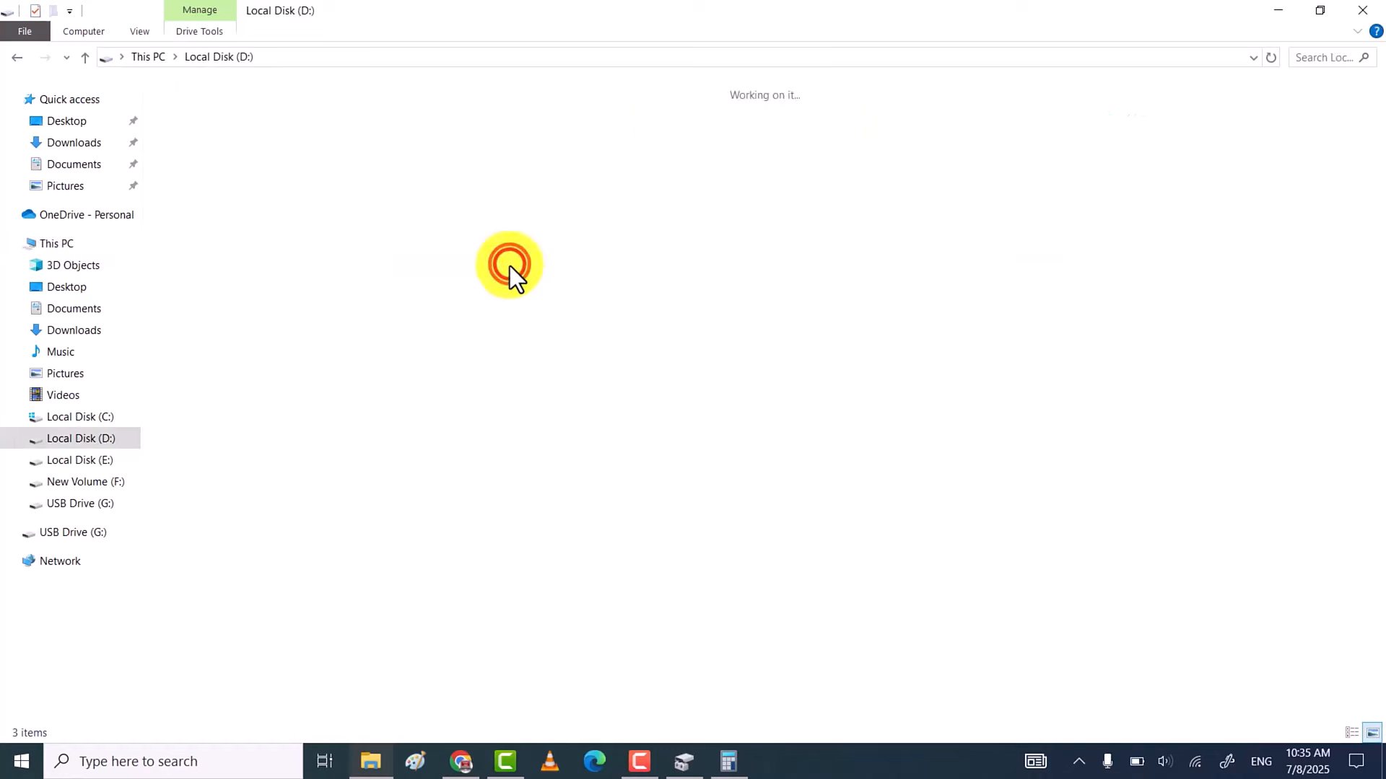
pyautogui.click(309, 176)
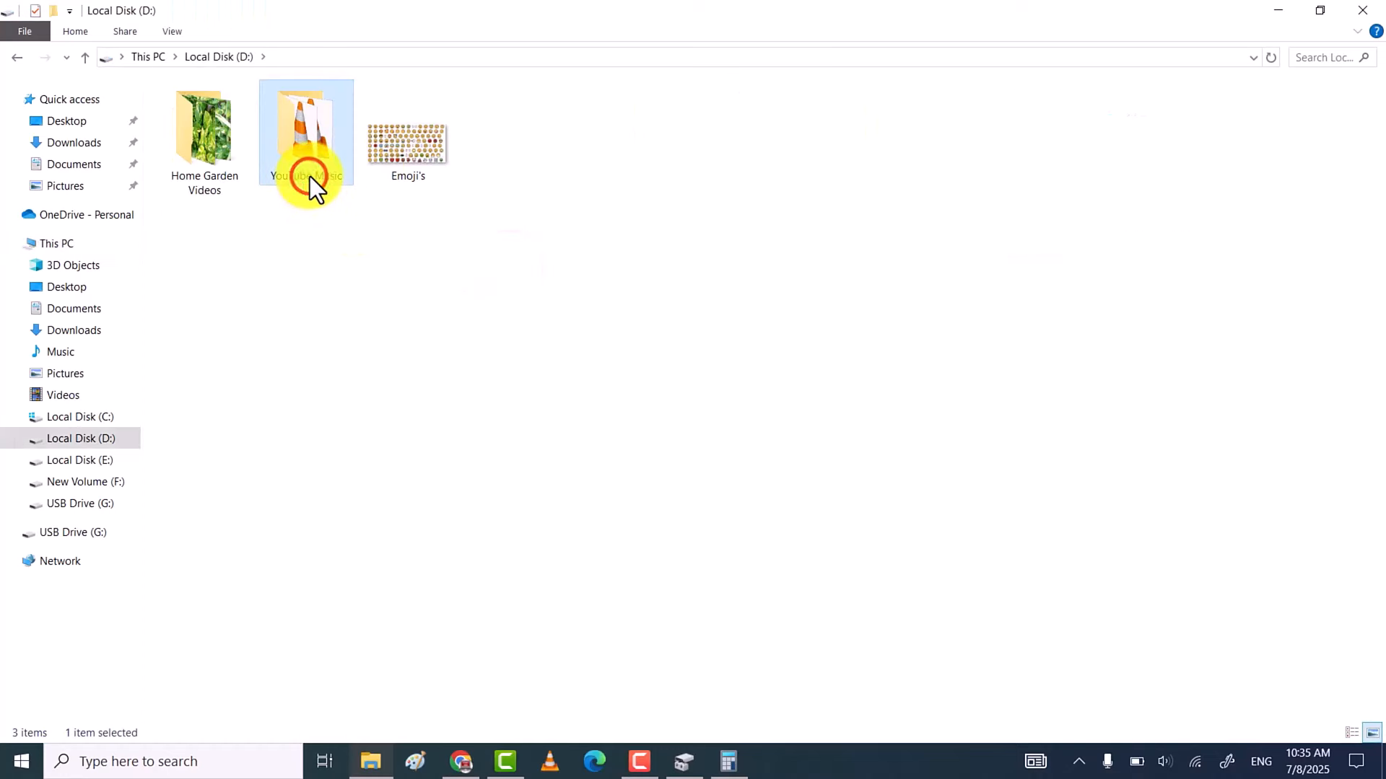
pyautogui.hotkey('ctrl', 'a')
pyautogui.rightClick(310, 176)
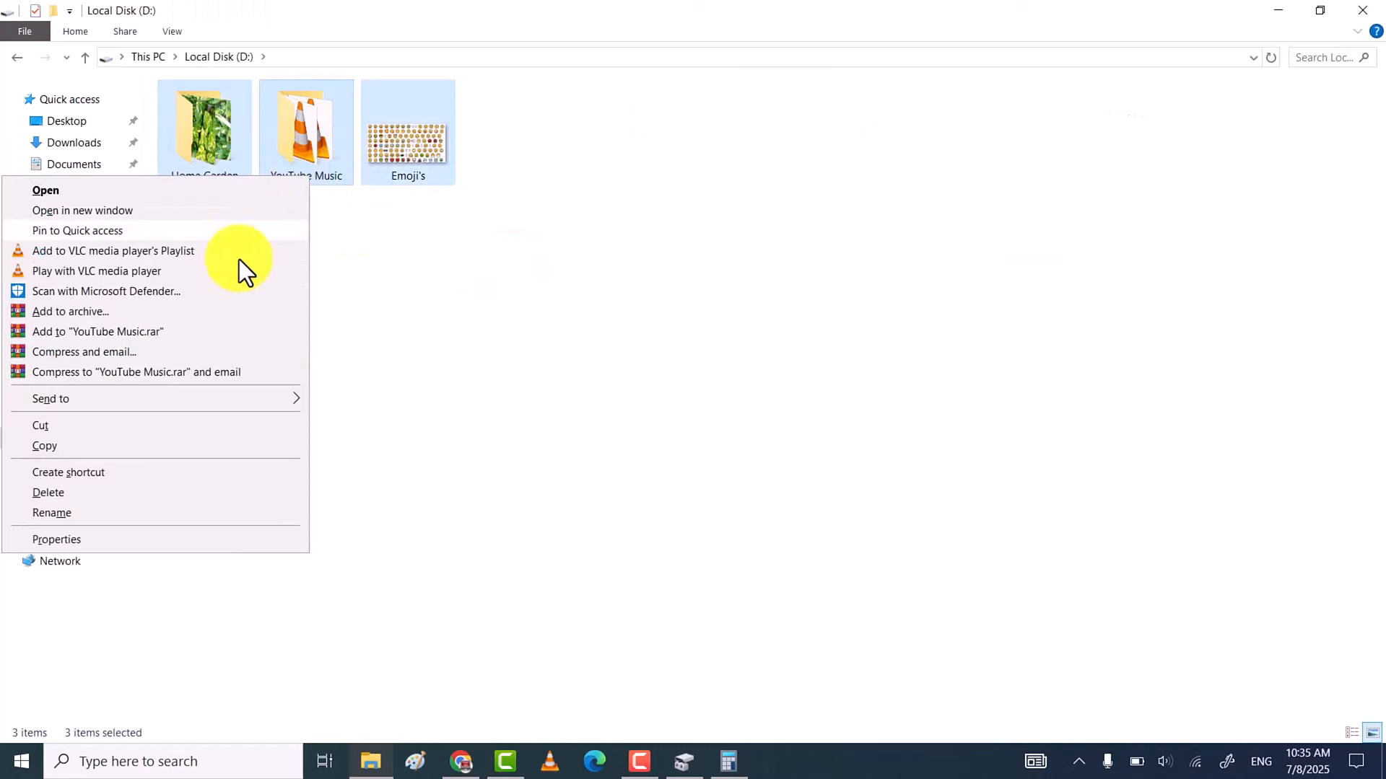
pyautogui.click(146, 420)
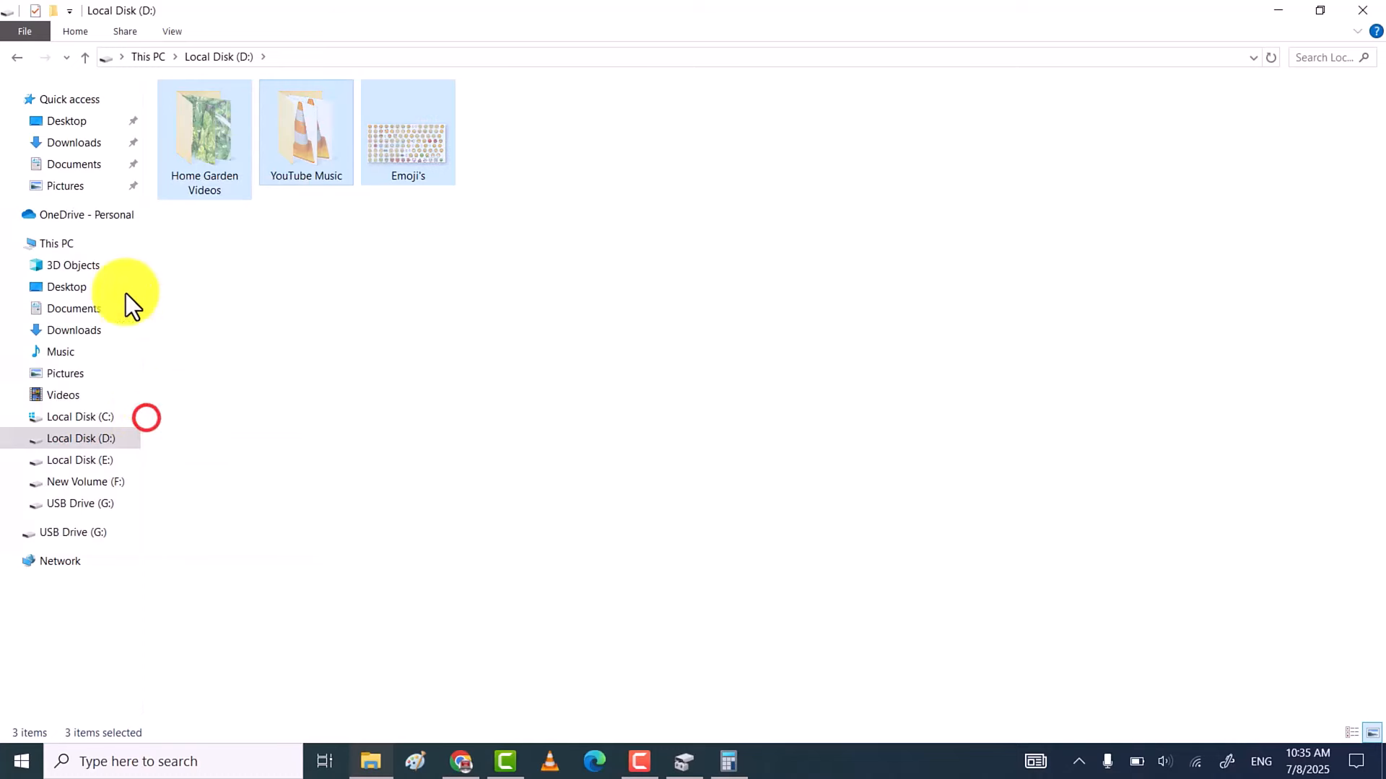
pyautogui.click(85, 58)
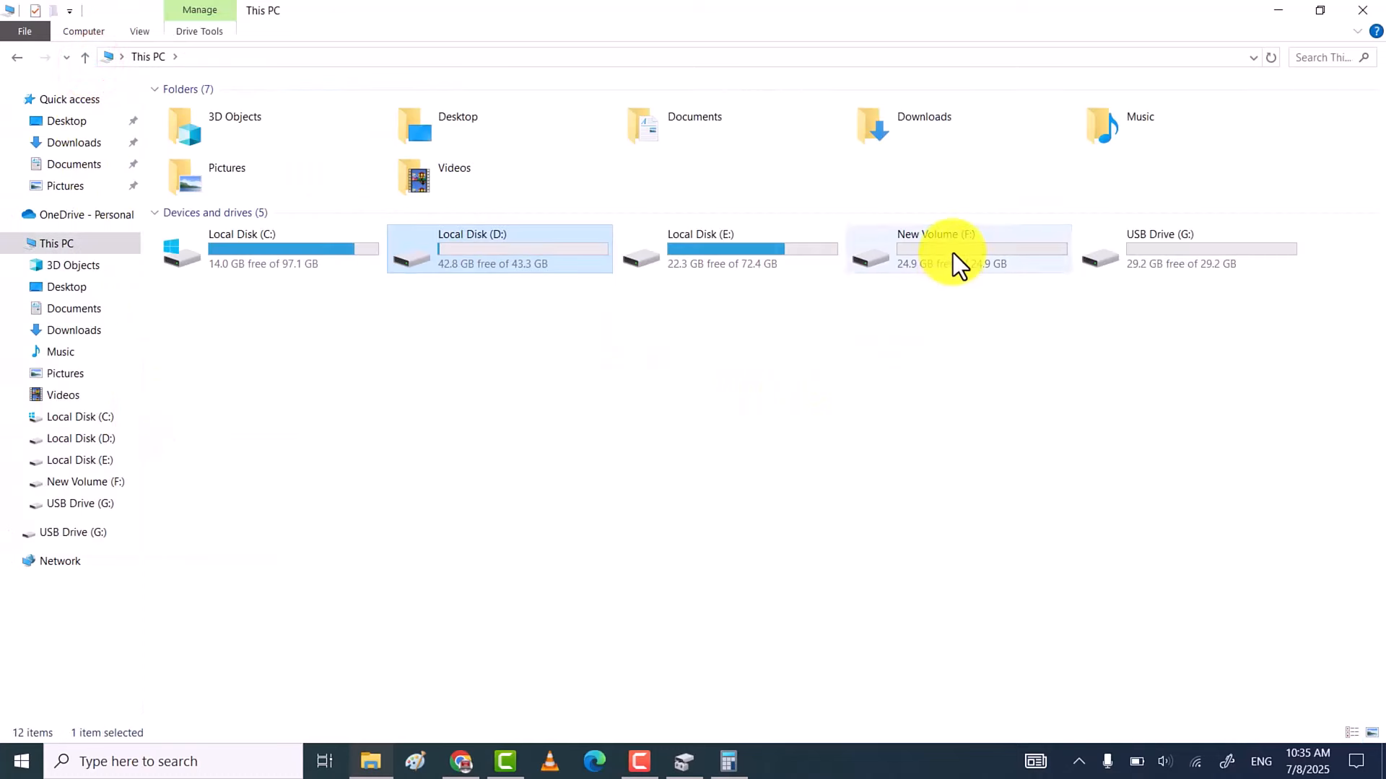
pyautogui.doubleClick(953, 253)
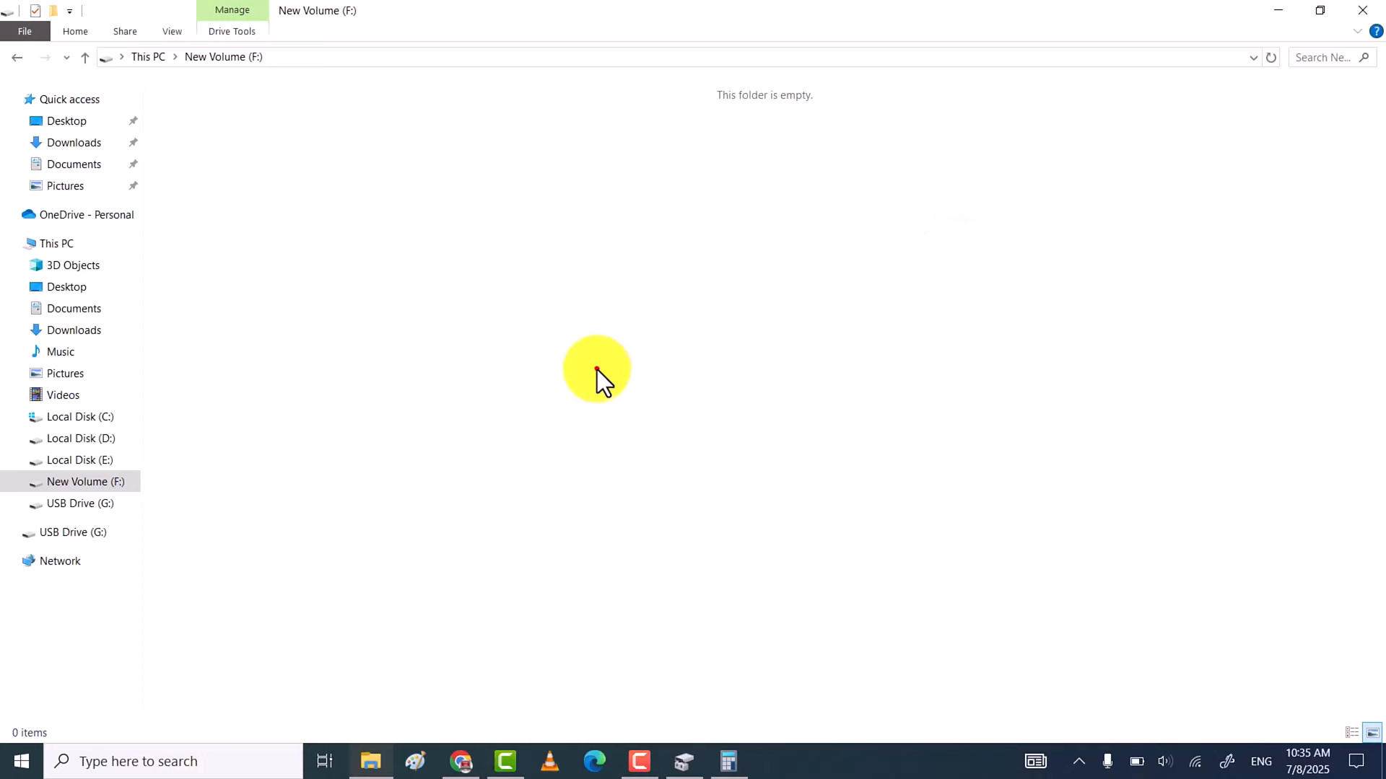
pyautogui.hotkey('ctrl', 'v')
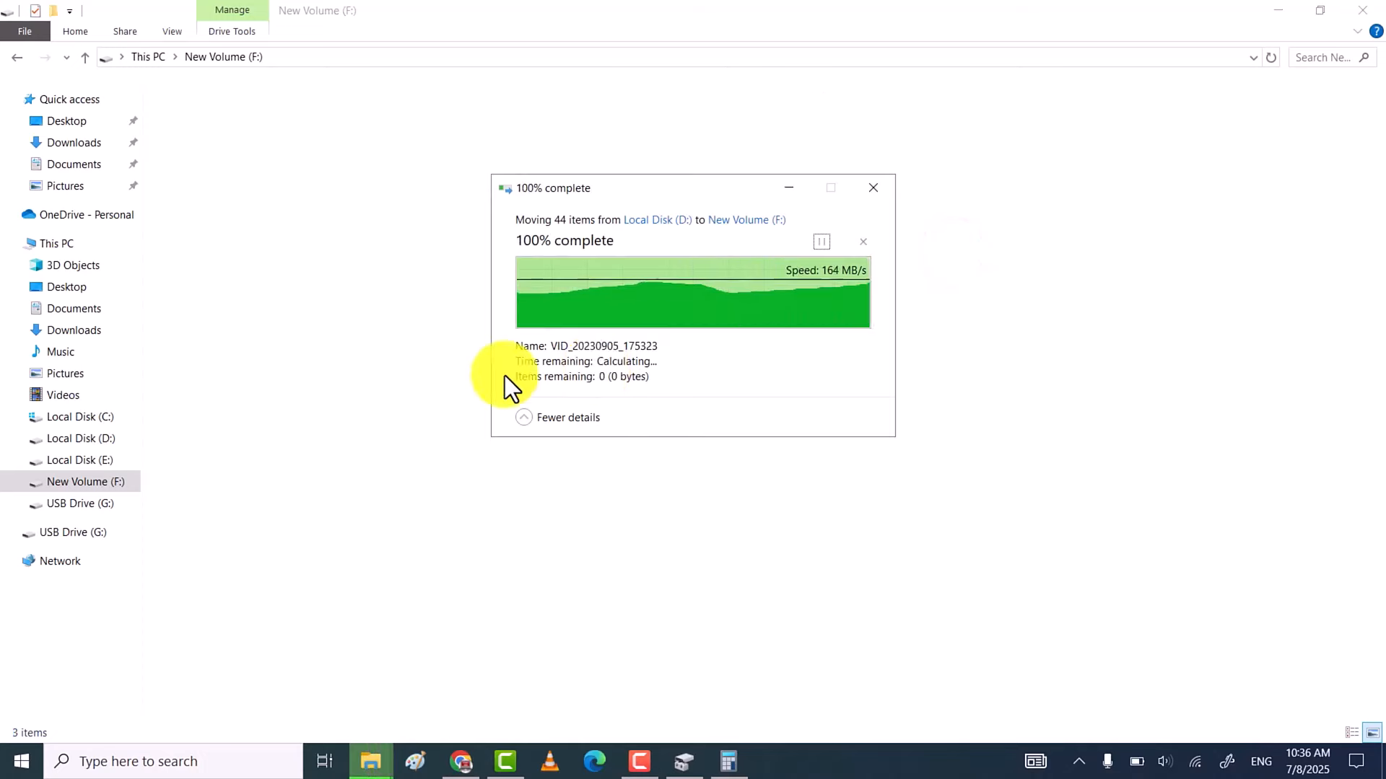
pyautogui.click(85, 58)
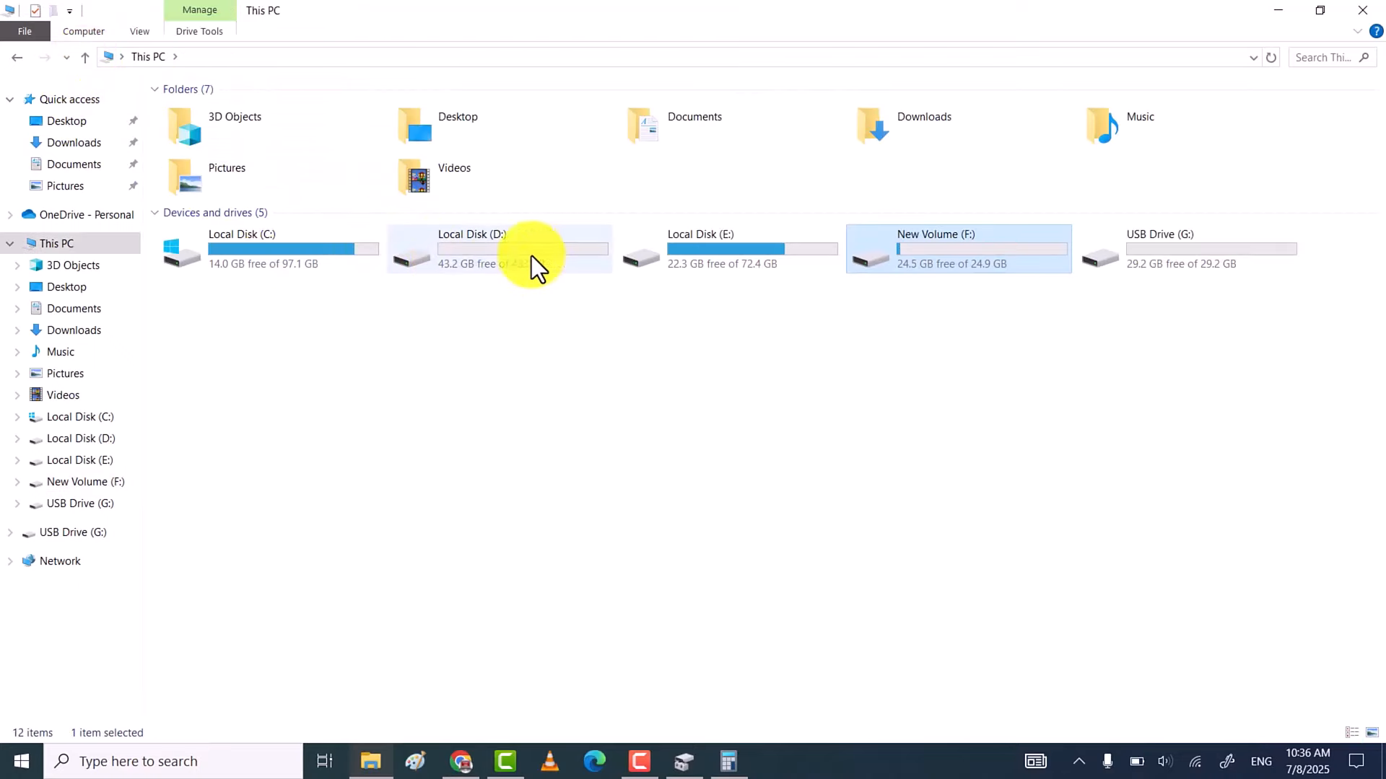
pyautogui.click(503, 255)
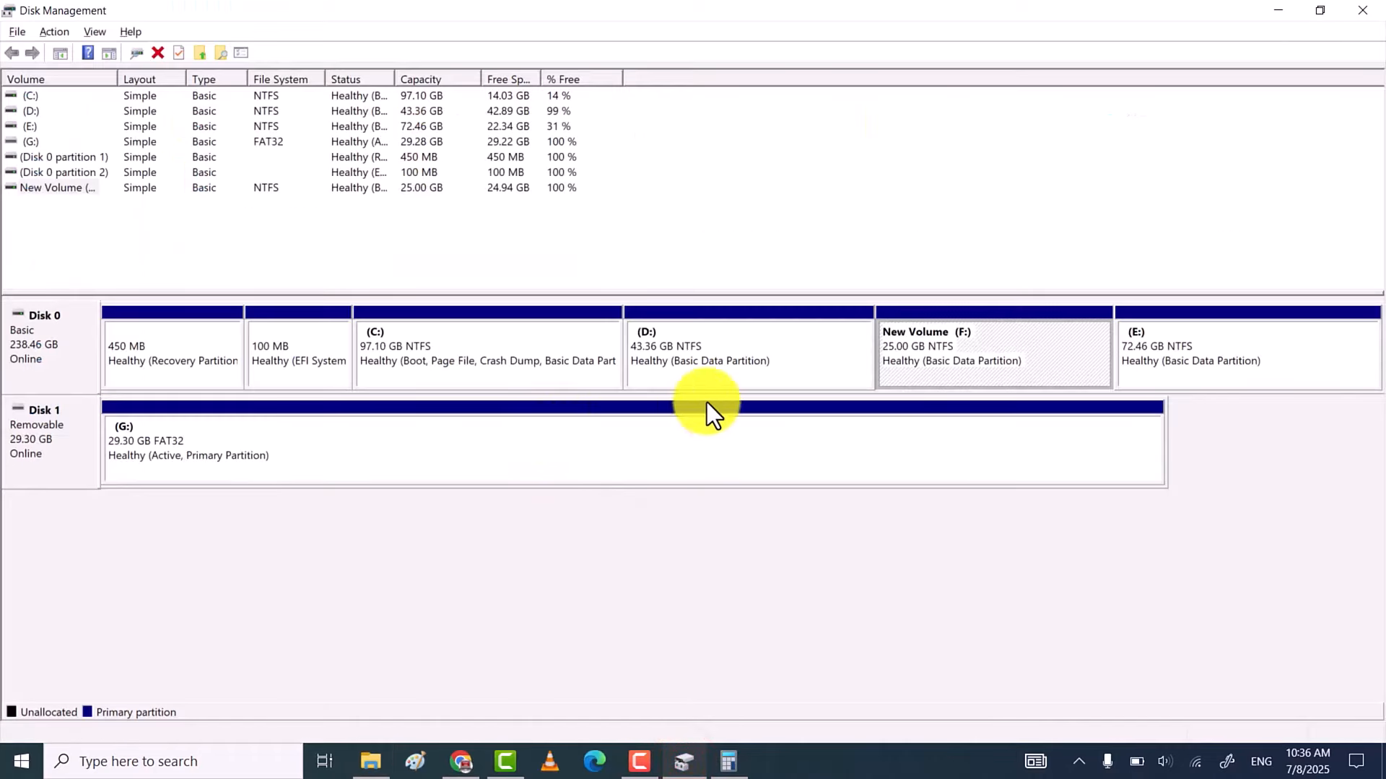
# - Switch to Disk Management and check whether Delete Volume is available for volume D, leaving the volume as it is
pyautogui.rightClick(713, 352)
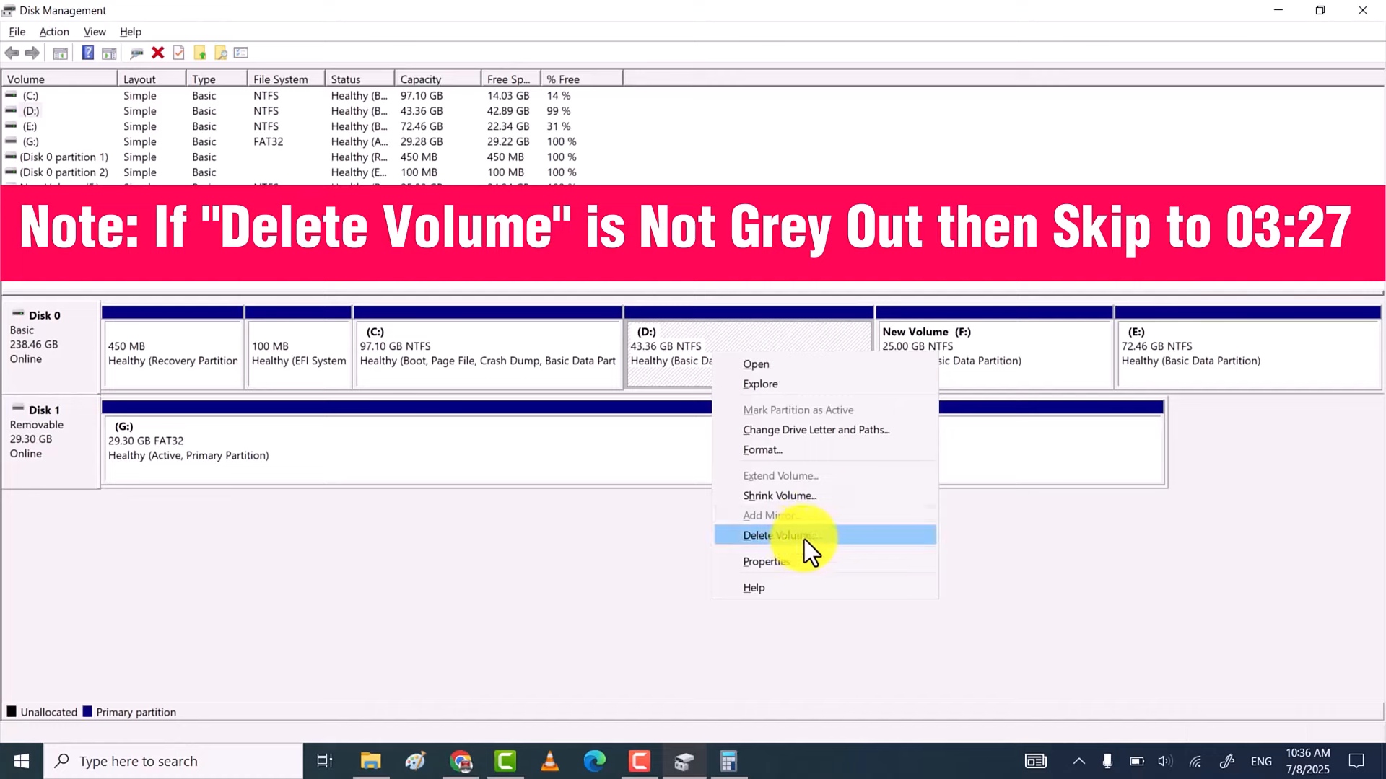
pyautogui.click(631, 556)
pyautogui.click(452, 366)
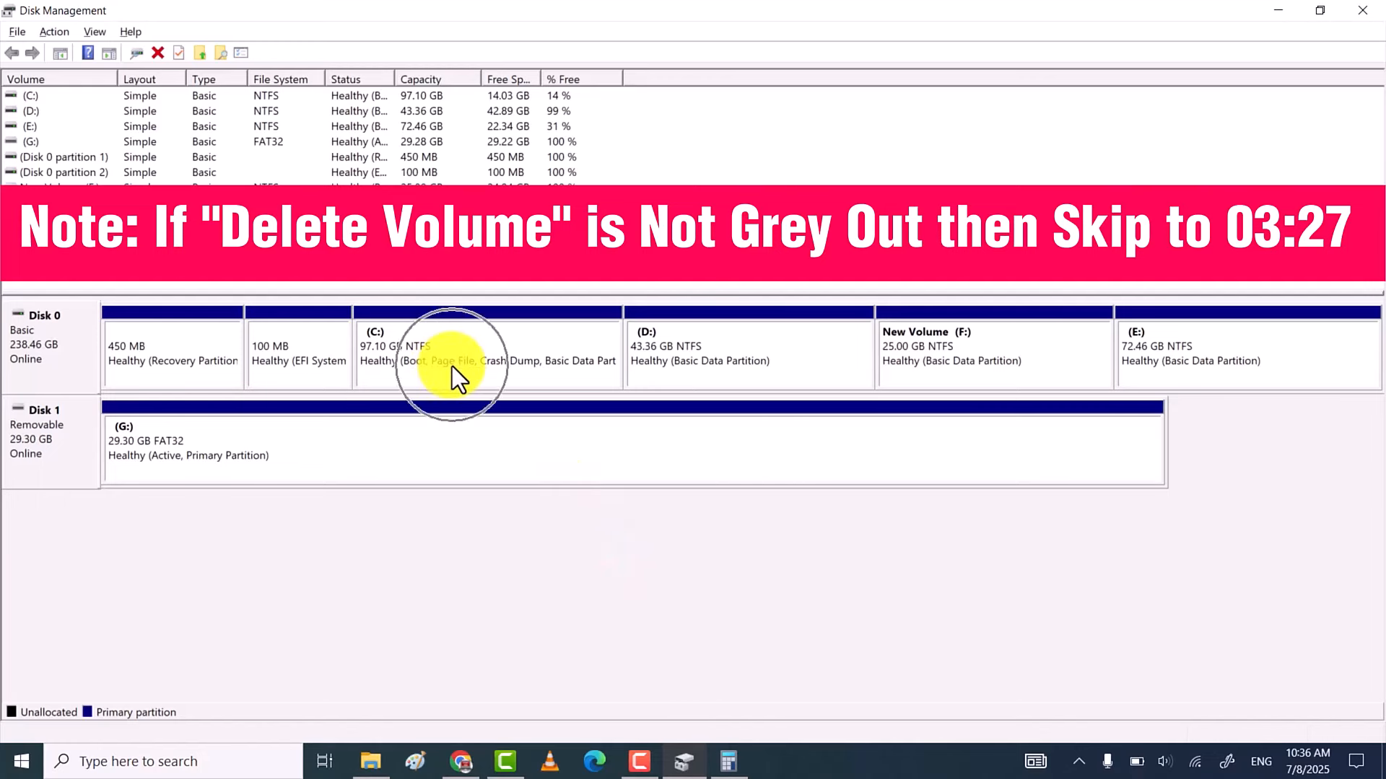
pyautogui.click(701, 357)
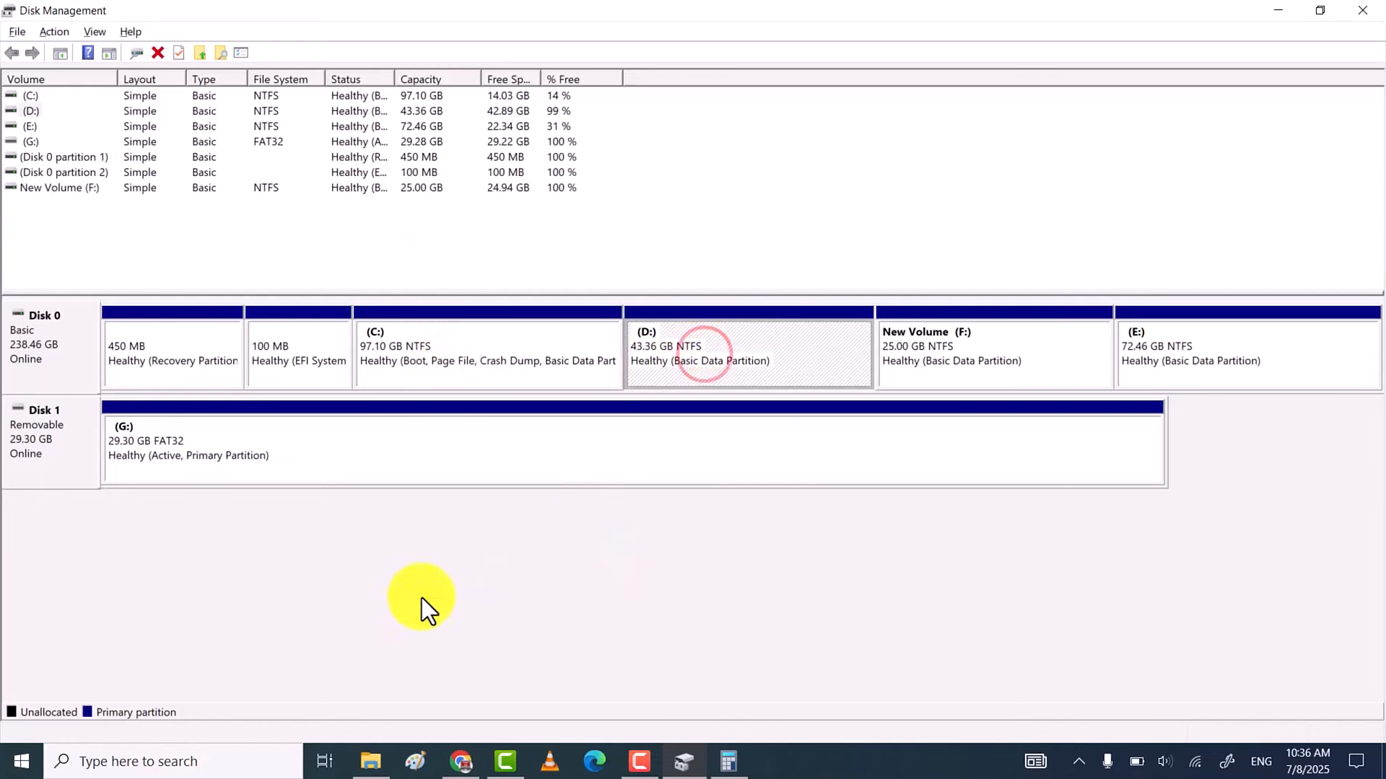
# - Search Windows for "view advanced", open the advanced system settings and bring up the Virtual Memory settings from the performance options
pyautogui.click(215, 763)
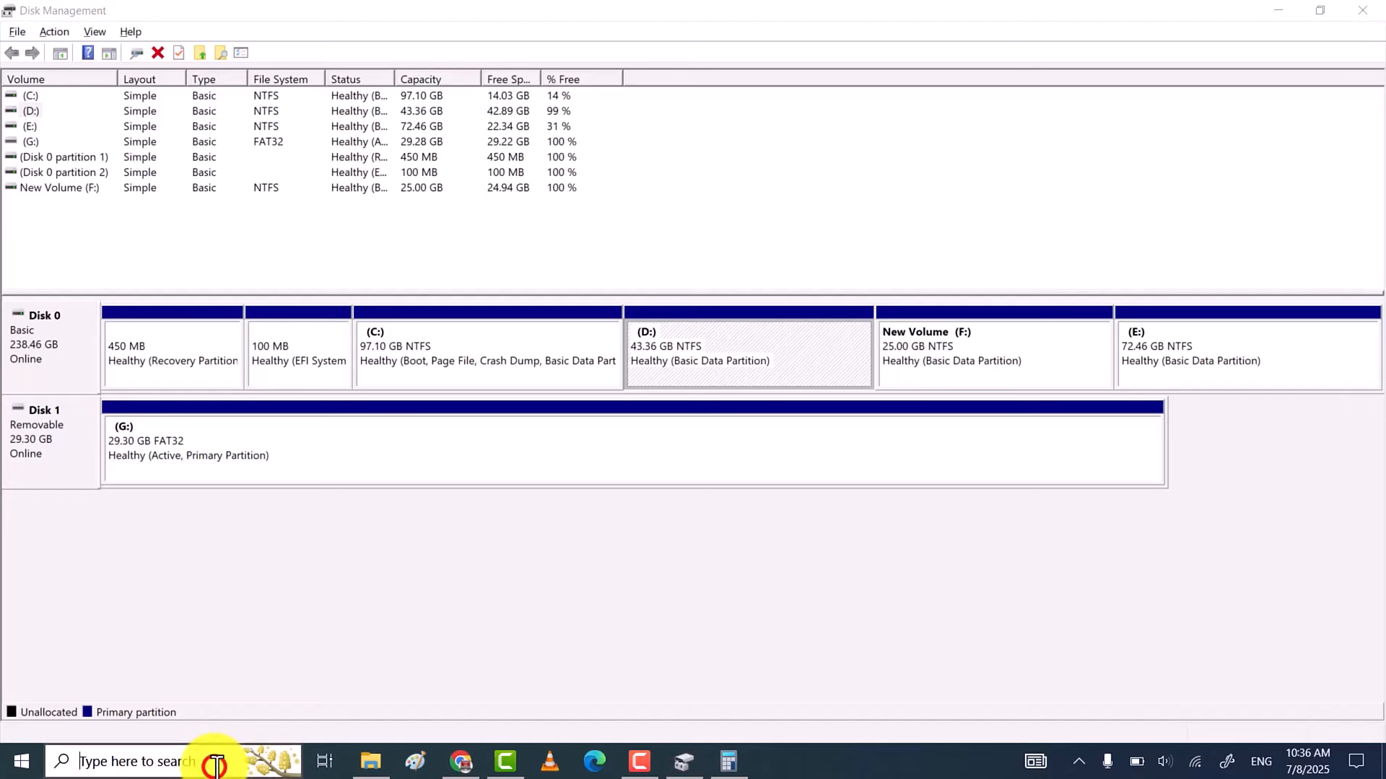
pyautogui.write('vie')
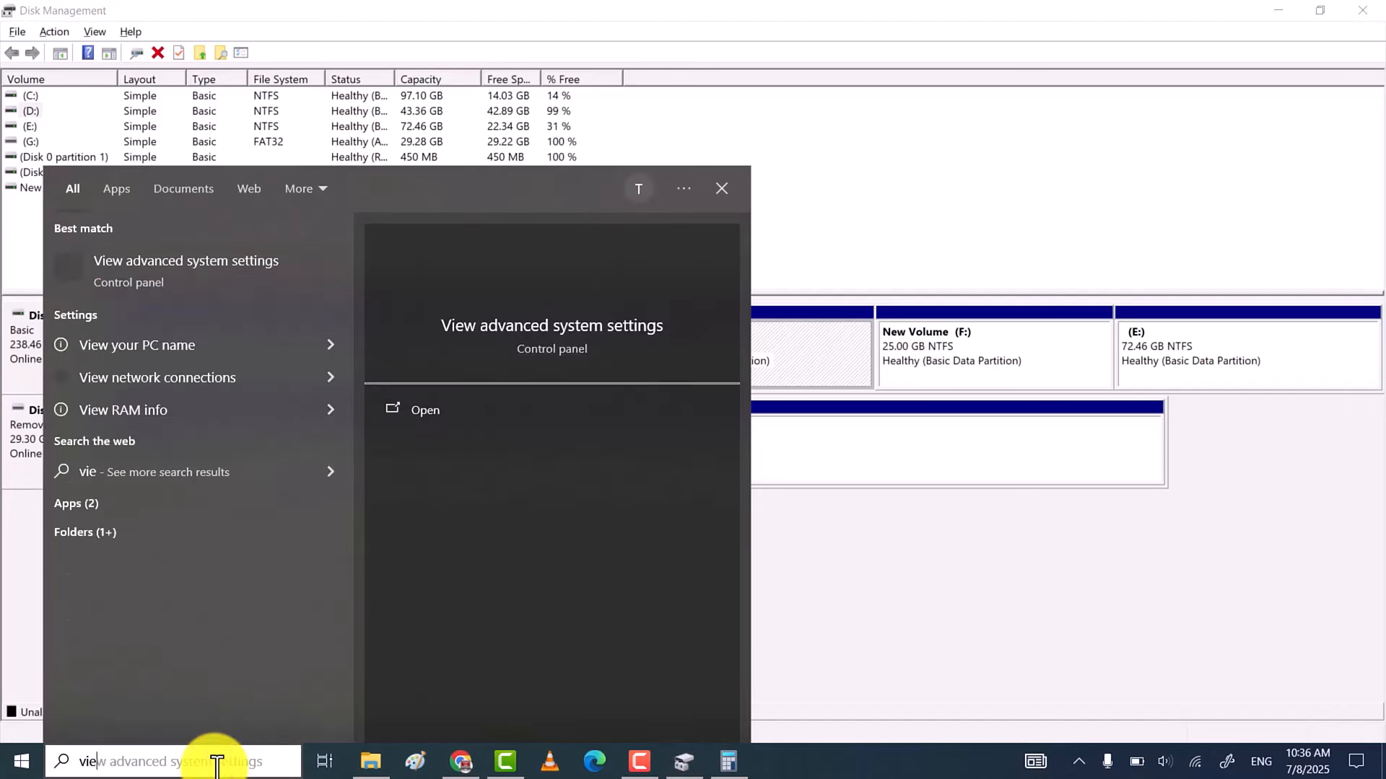
pyautogui.write('w advanc')
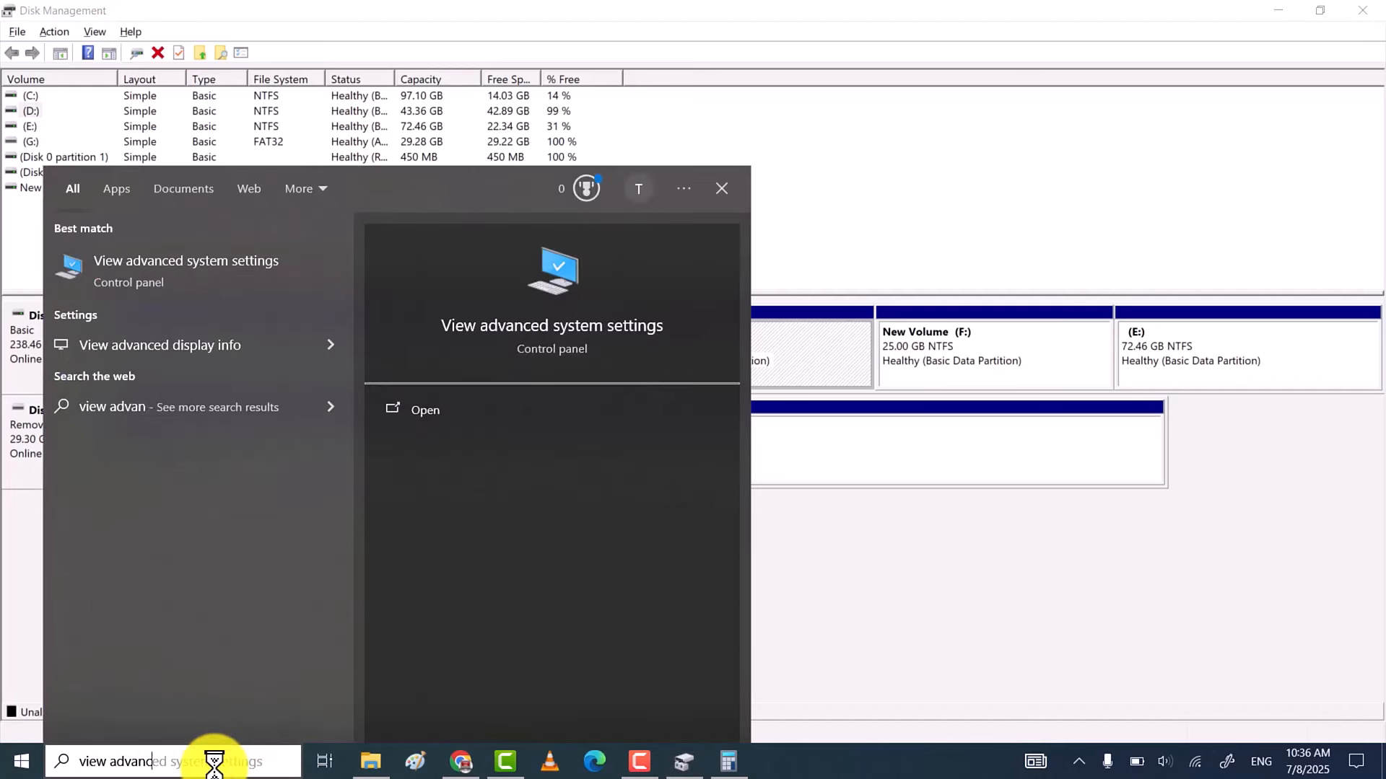
pyautogui.write('ed')
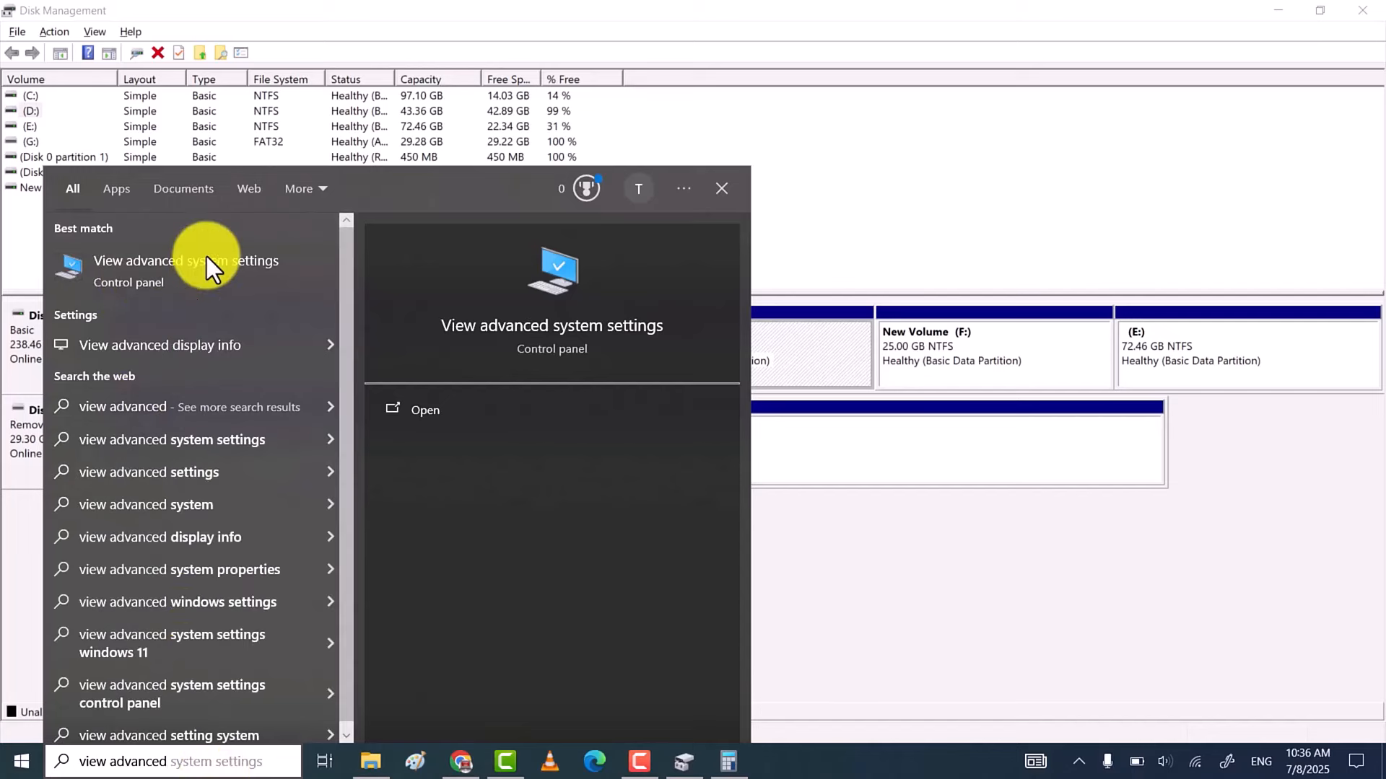
pyautogui.click(206, 257)
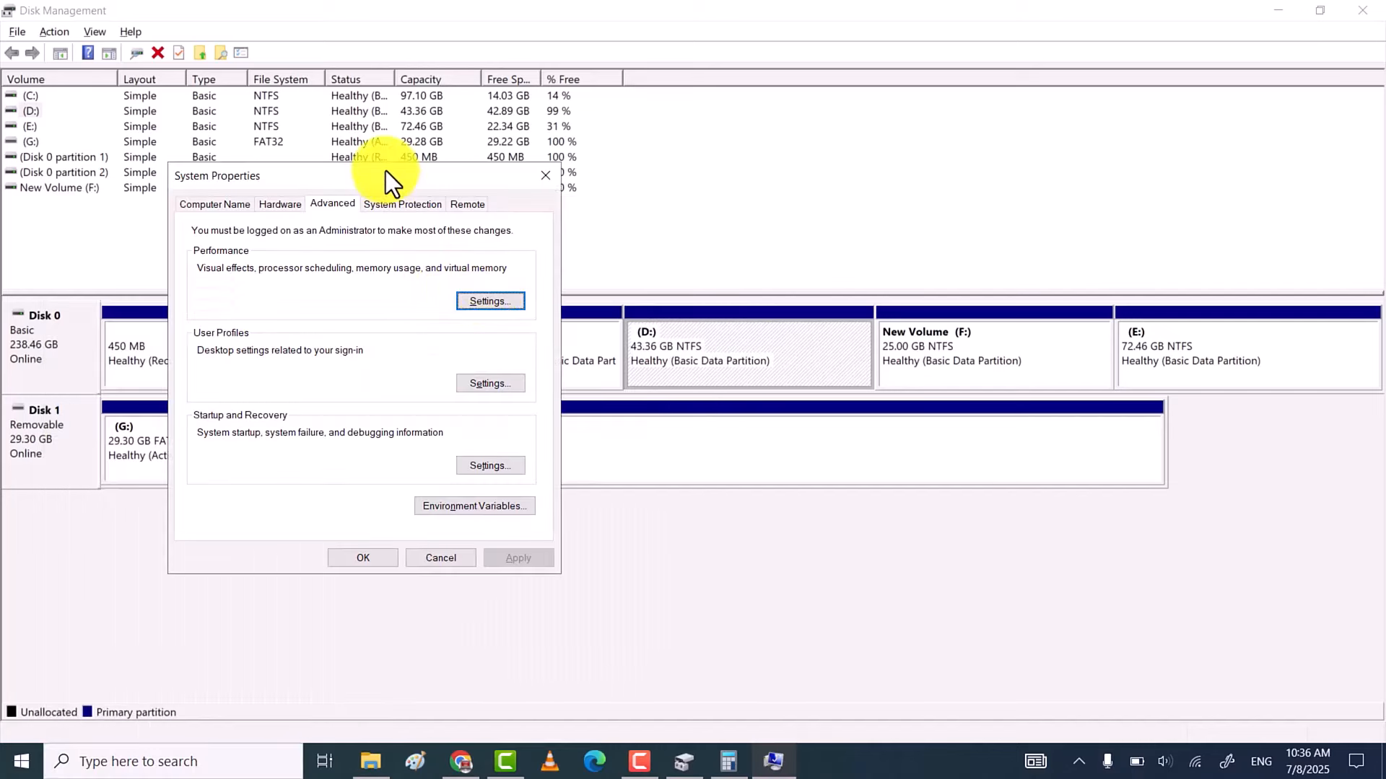
pyautogui.moveTo(385, 170); pyautogui.dragTo(546, 178)
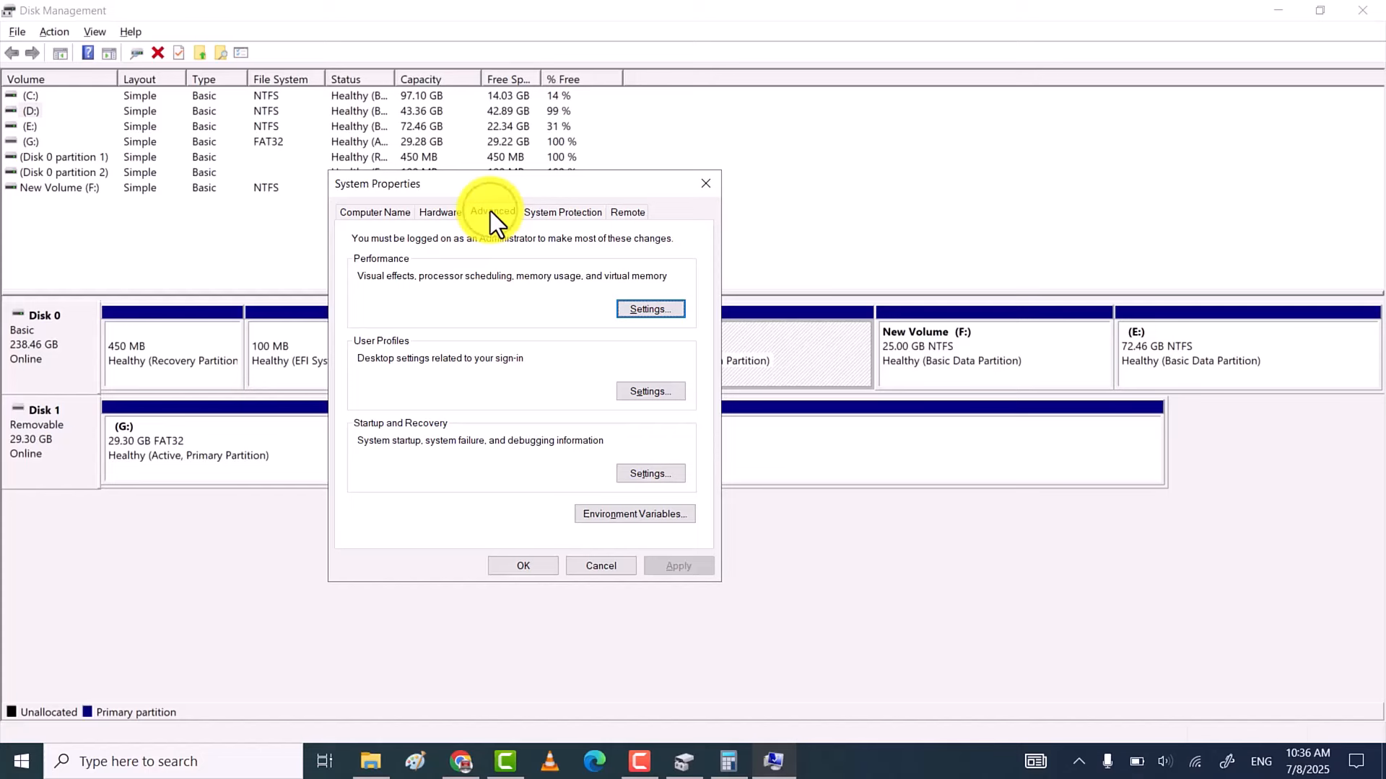
pyautogui.click(648, 309)
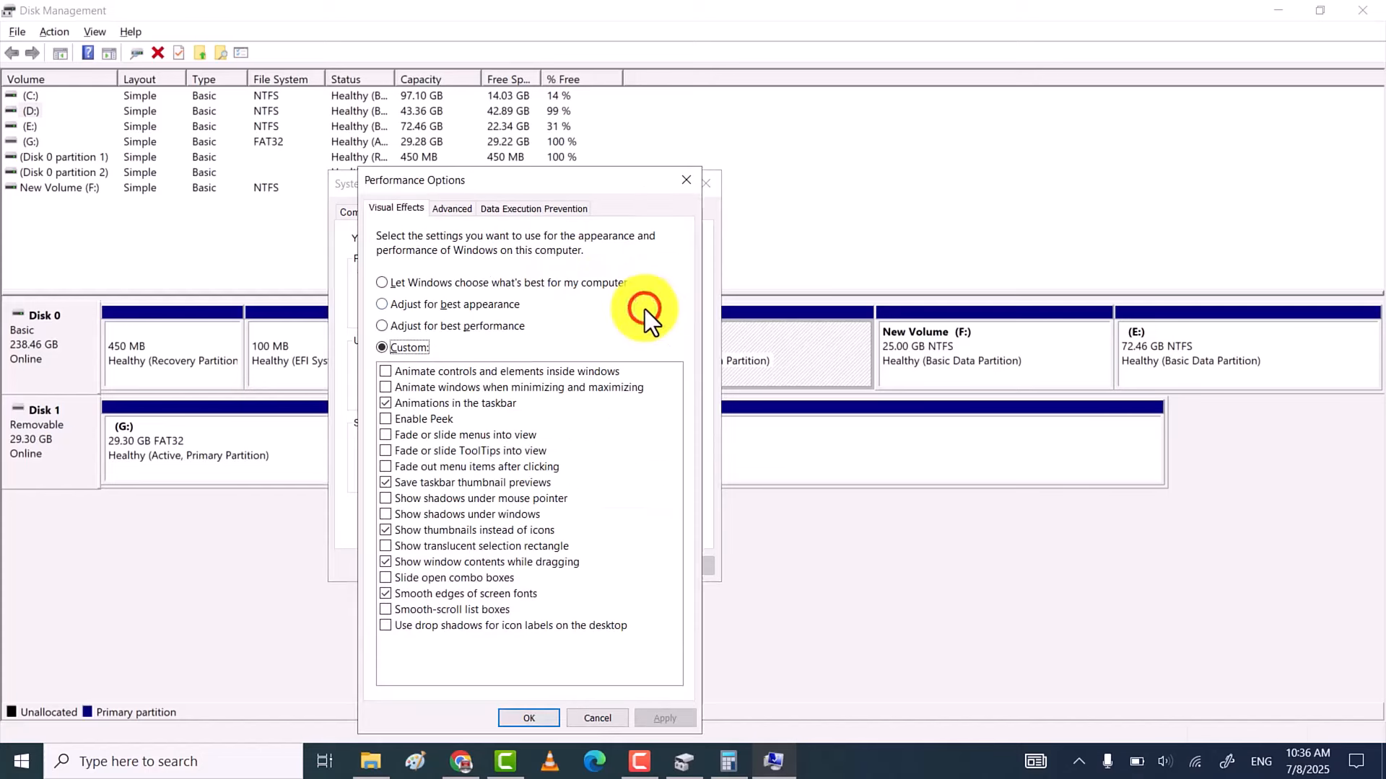
pyautogui.click(453, 210)
pyautogui.click(631, 454)
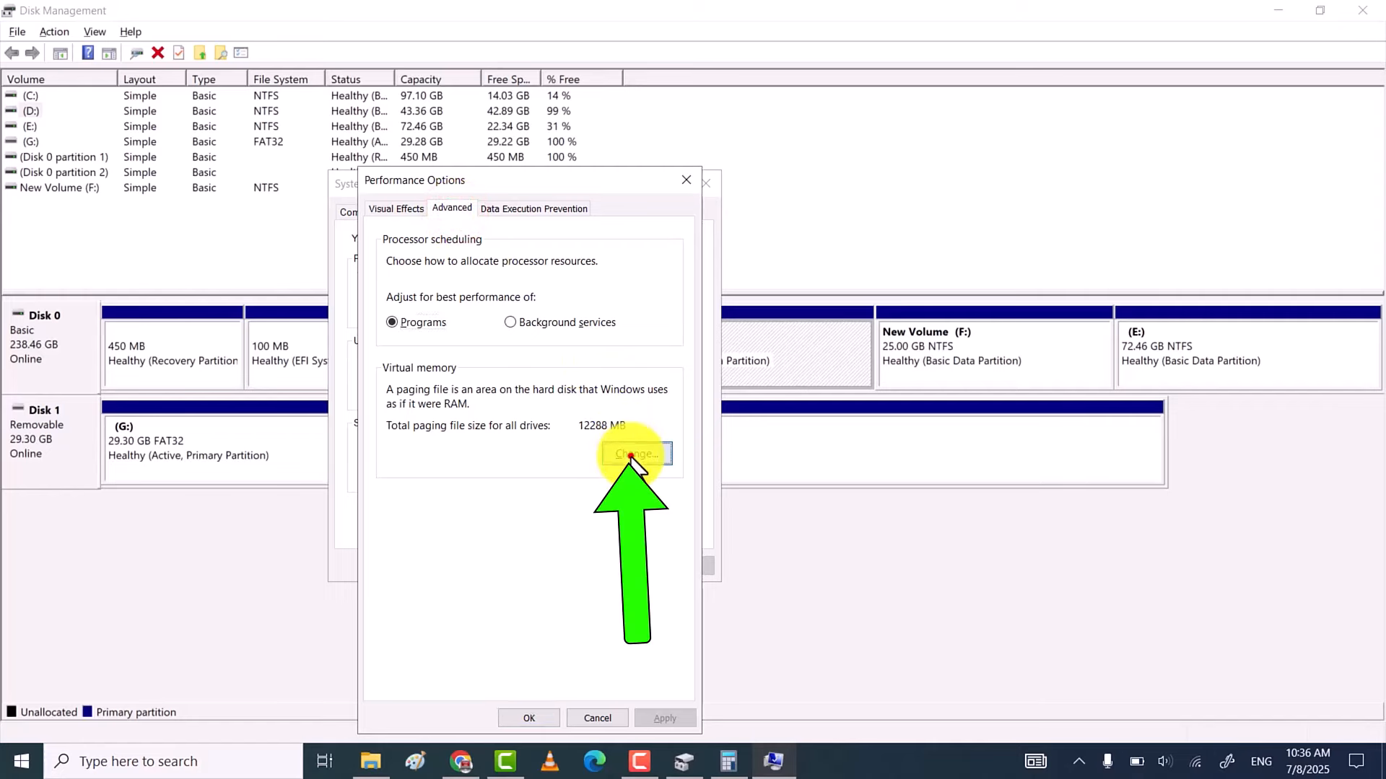
# - Turn off automatic paging file management for all drives, set drive D to No paging file and accept the virtual memory settings
pyautogui.click(397, 263)
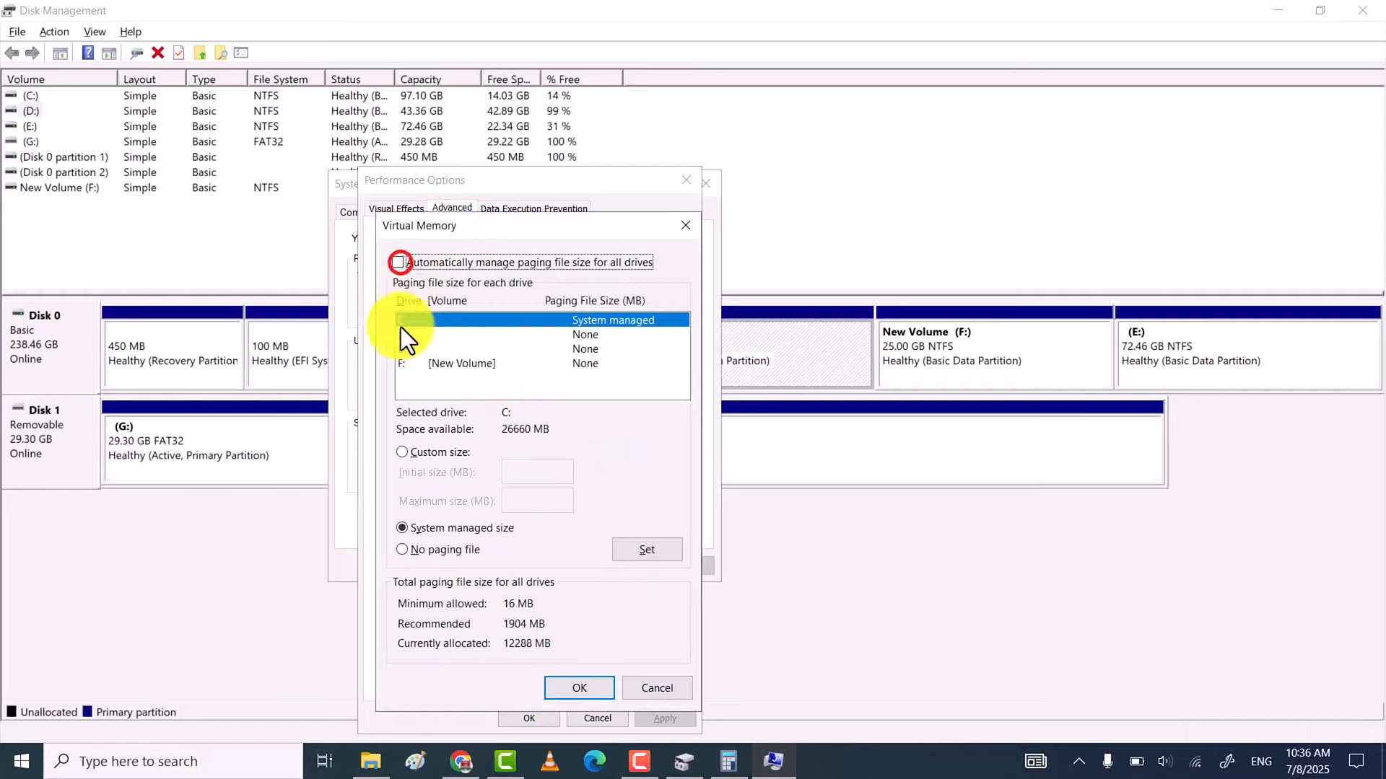
pyautogui.click(436, 337)
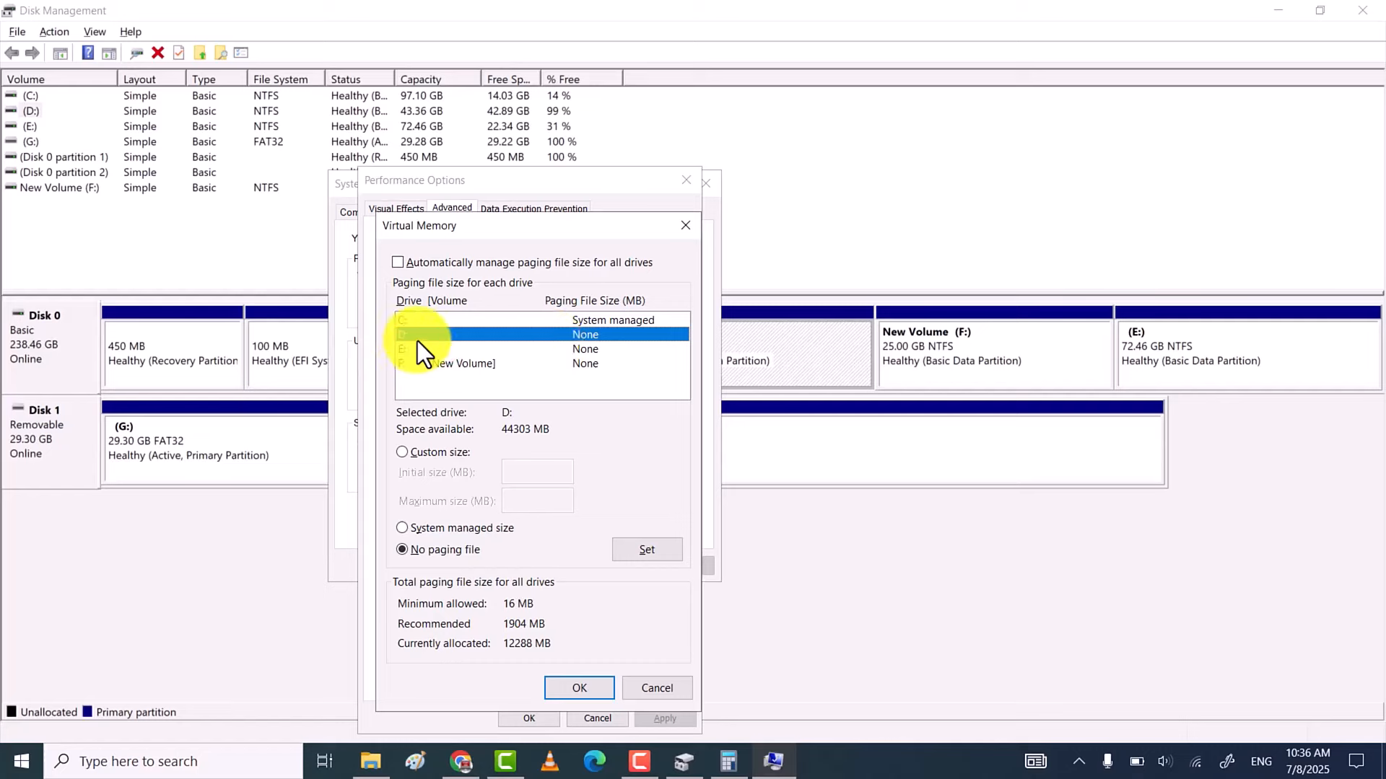
pyautogui.click(402, 528)
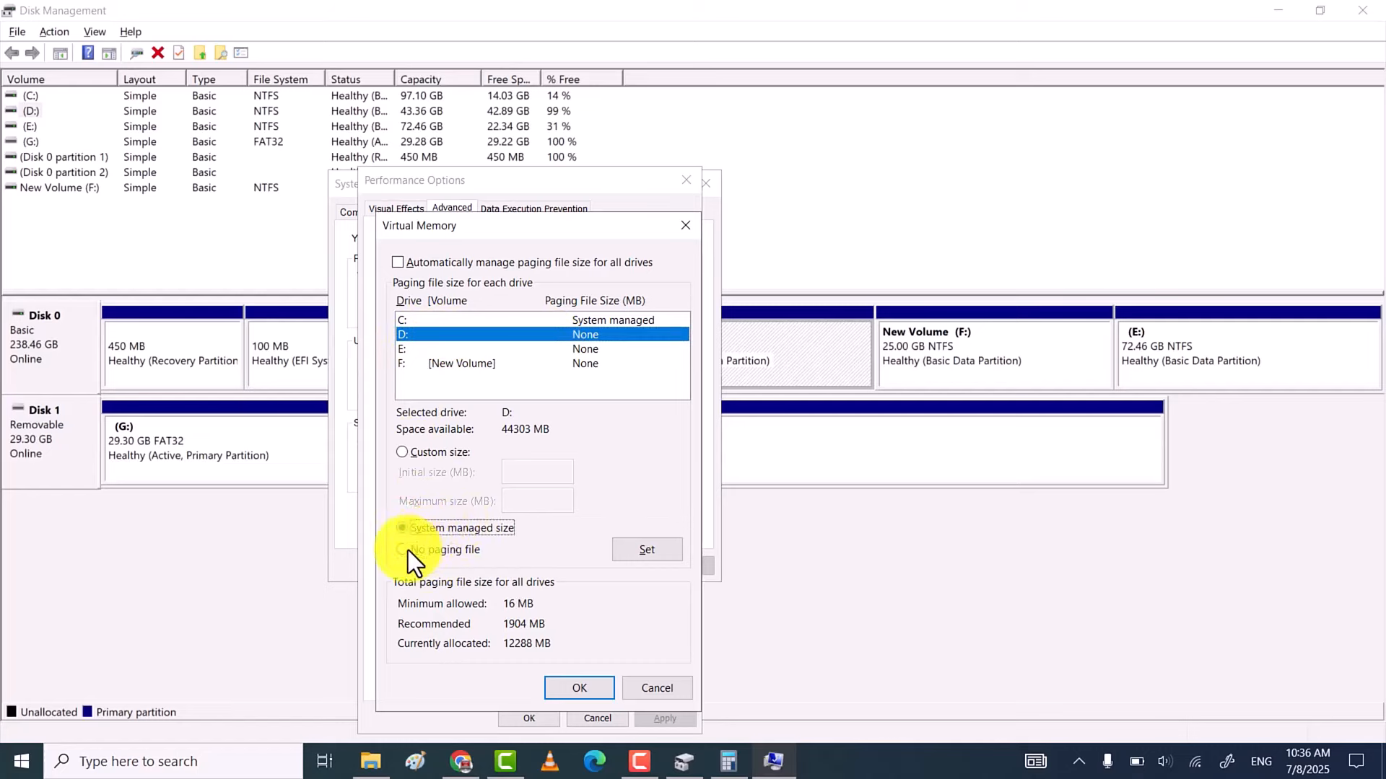
pyautogui.click(404, 550)
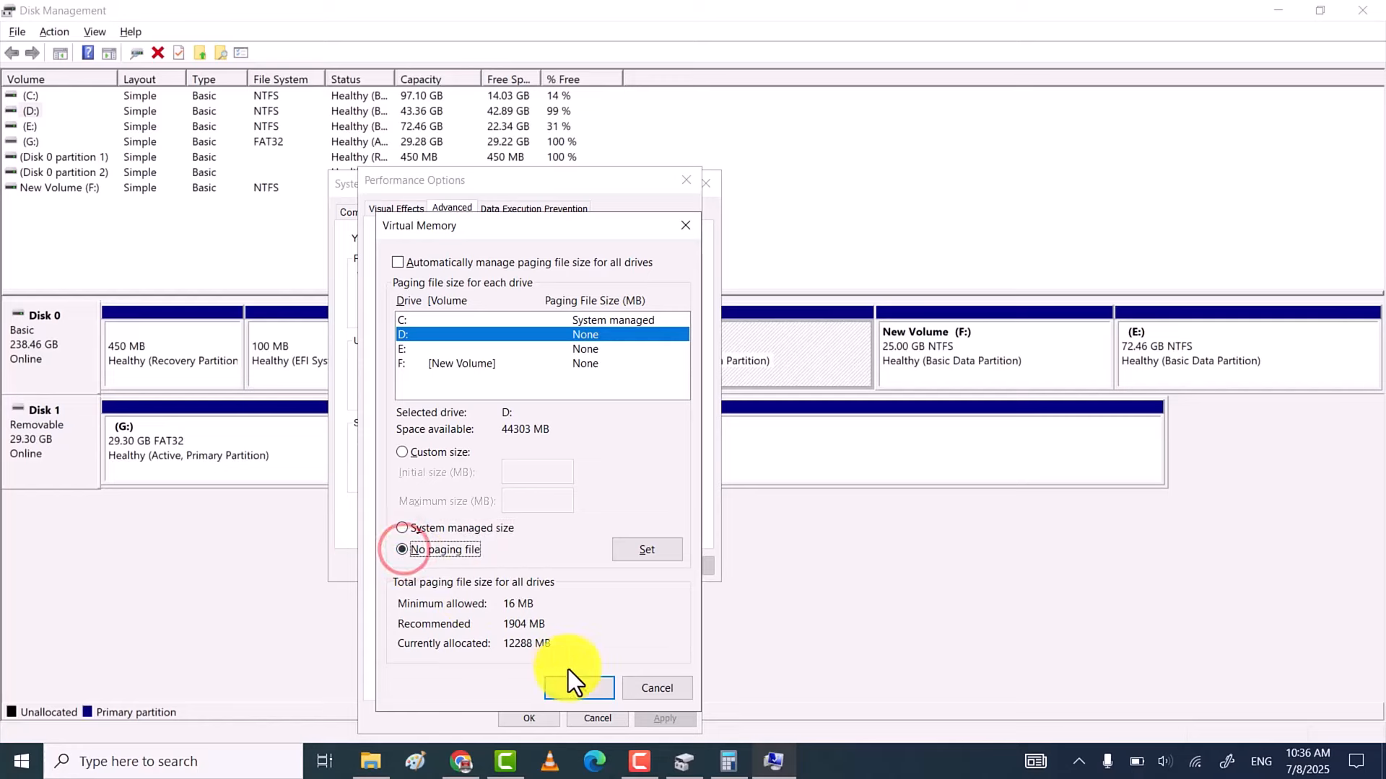
pyautogui.click(582, 685)
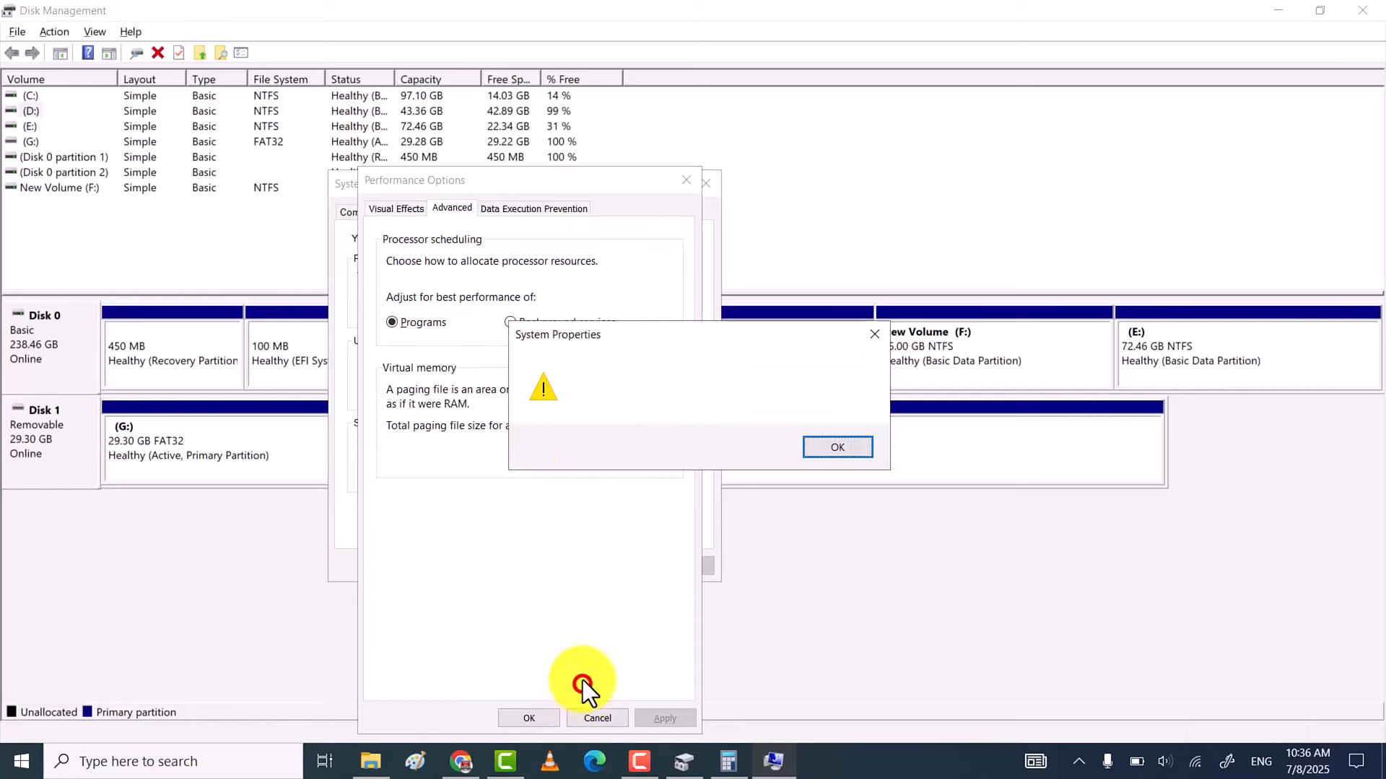
pyautogui.click(837, 449)
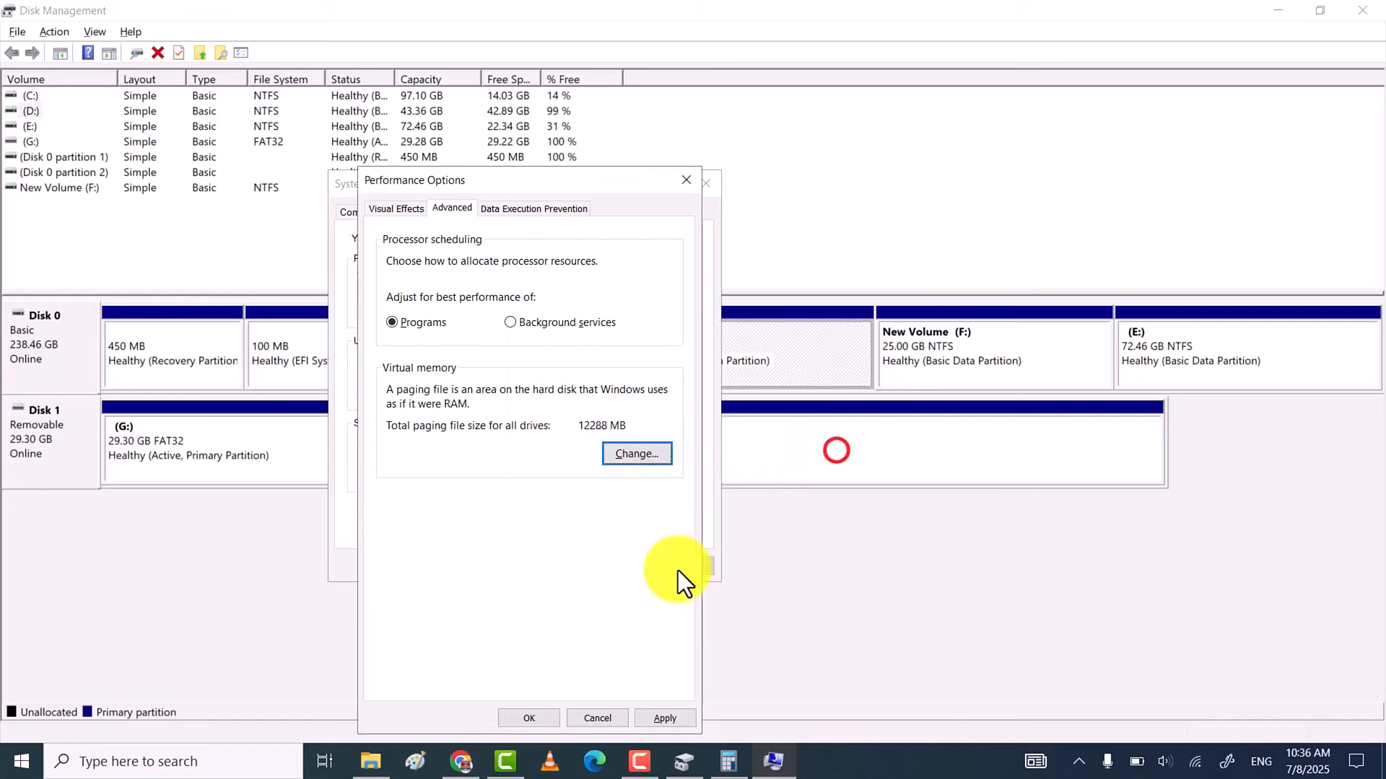
# - Apply the performance options, close System Properties and dismiss the restart request without restarting
pyautogui.click(649, 718)
pyautogui.click(529, 718)
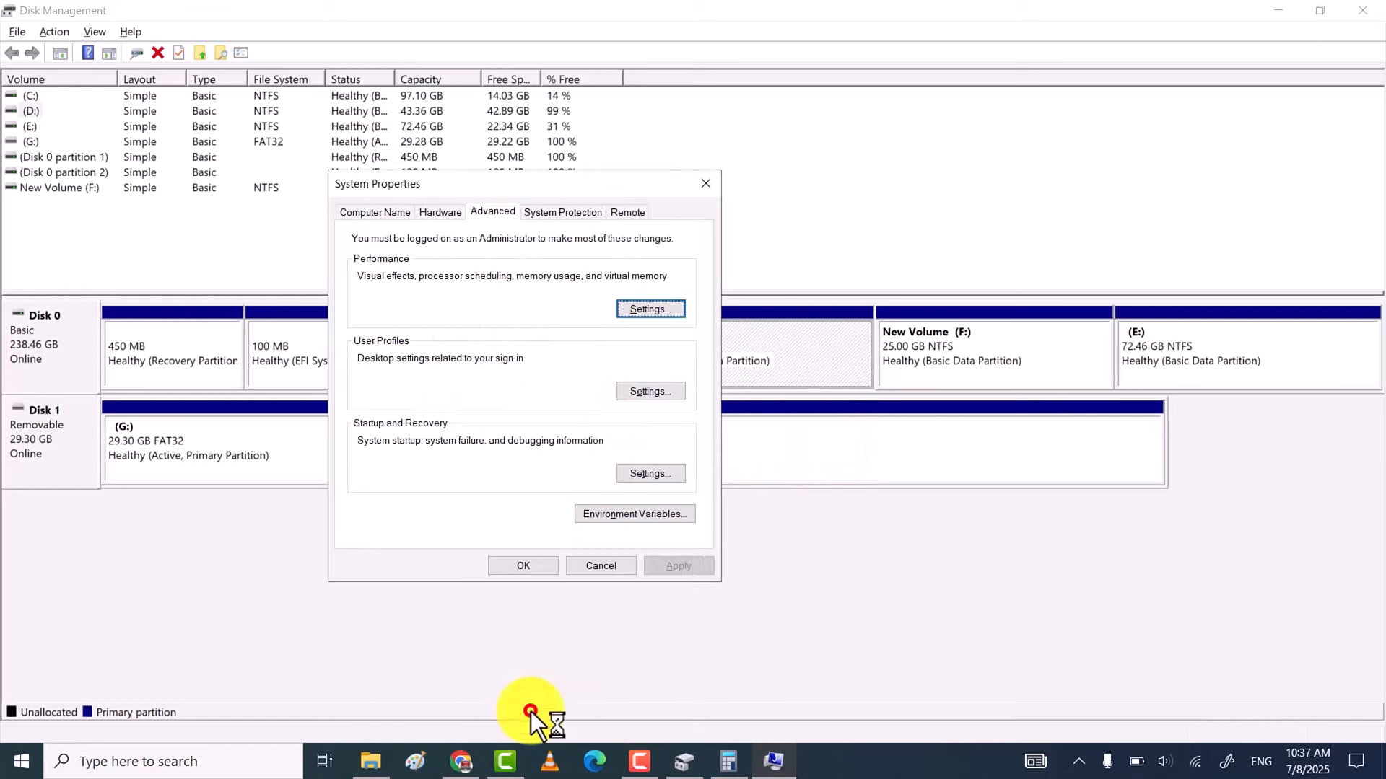
pyautogui.click(531, 563)
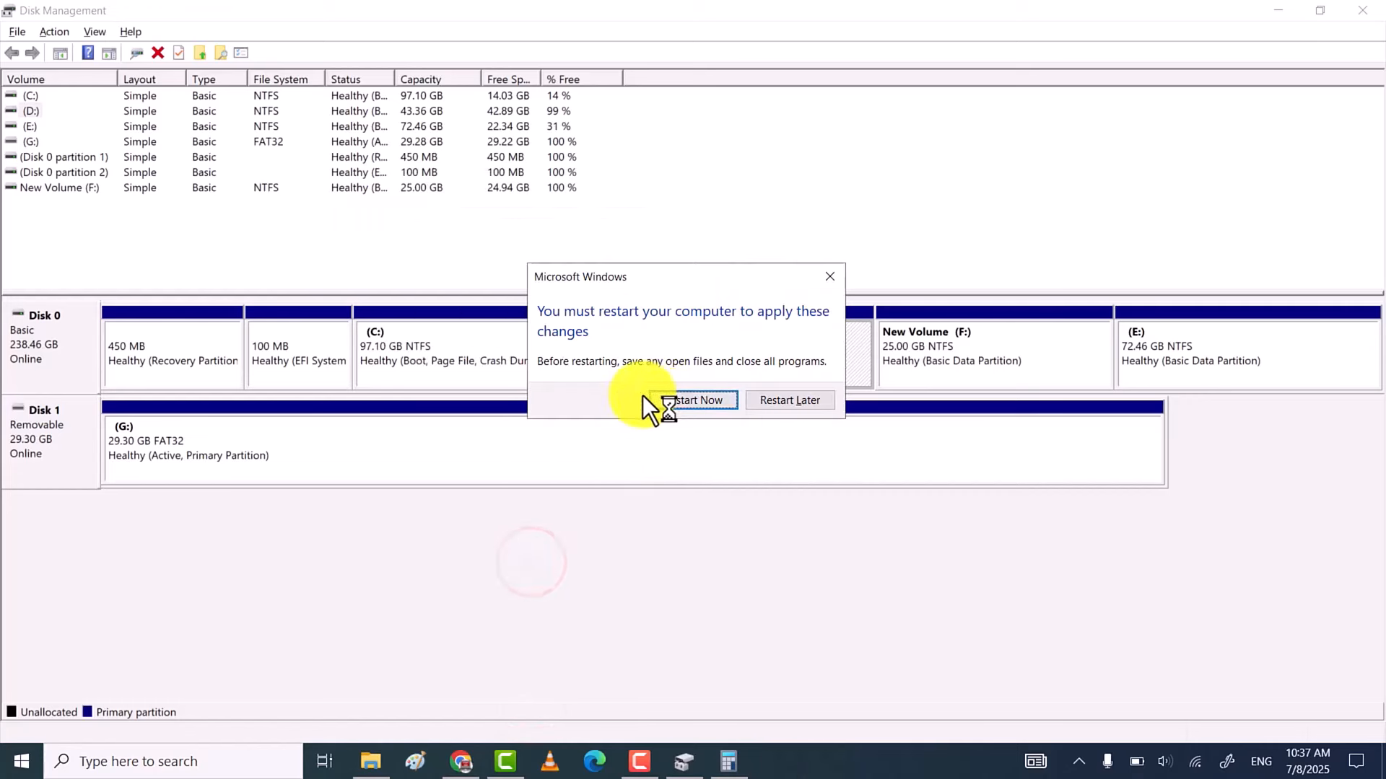
pyautogui.click(822, 278)
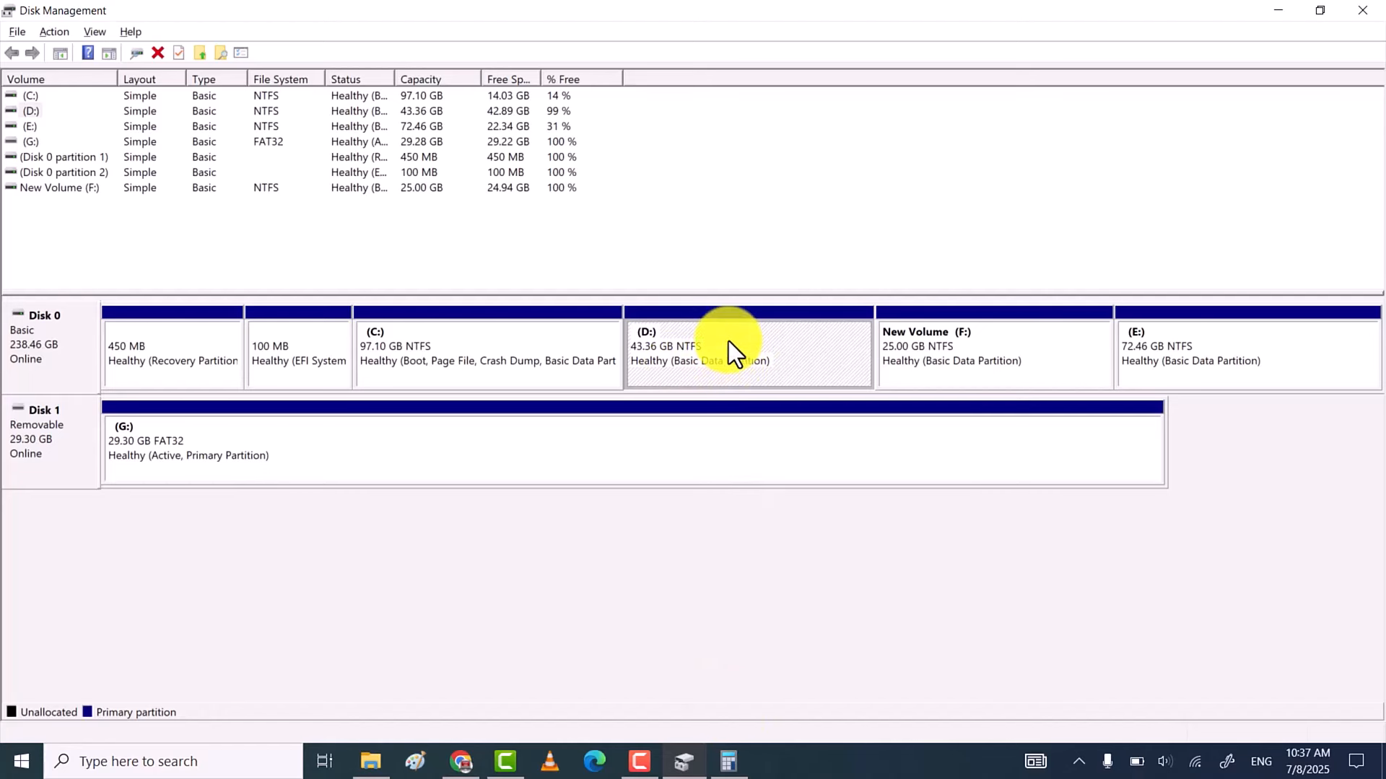
# - Delete volume D from Disk 0 and agree to erase its data
pyautogui.rightClick(729, 341)
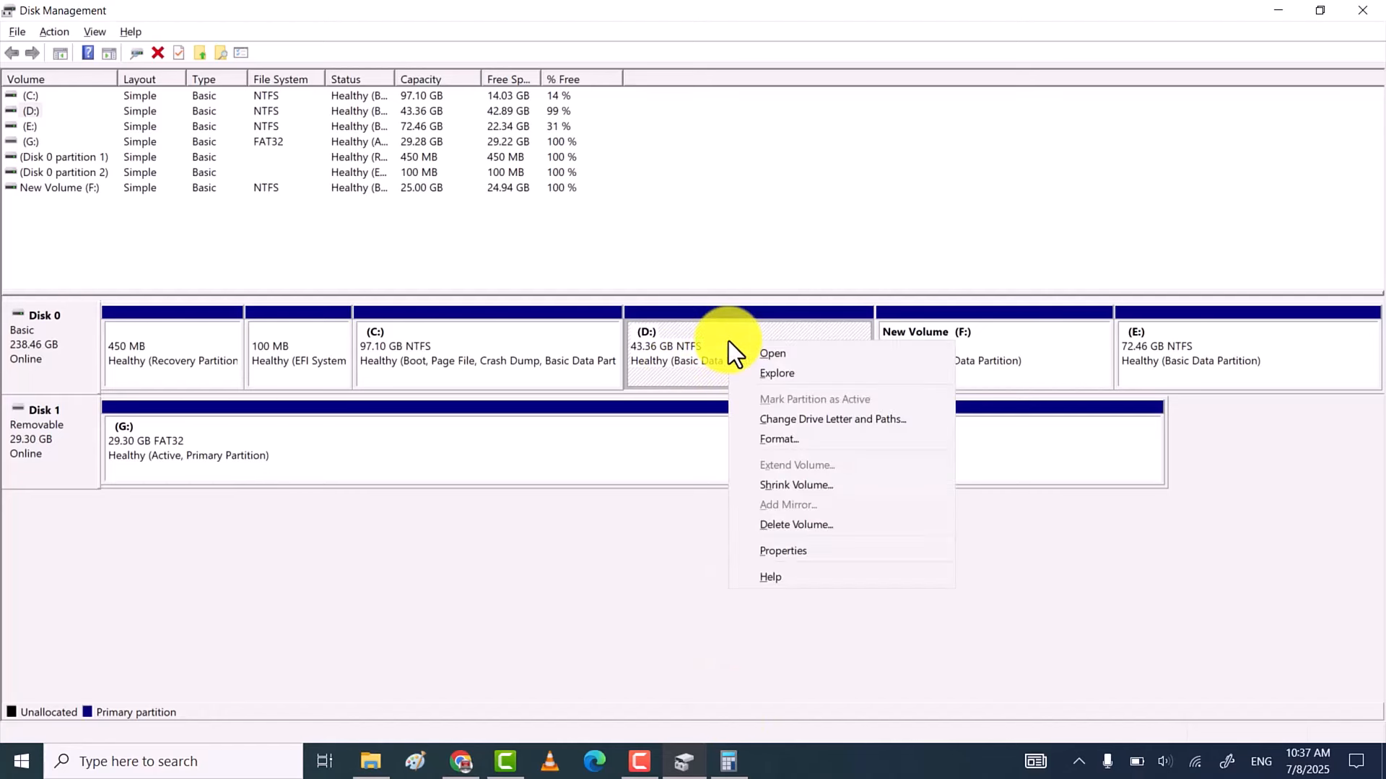
pyautogui.click(801, 522)
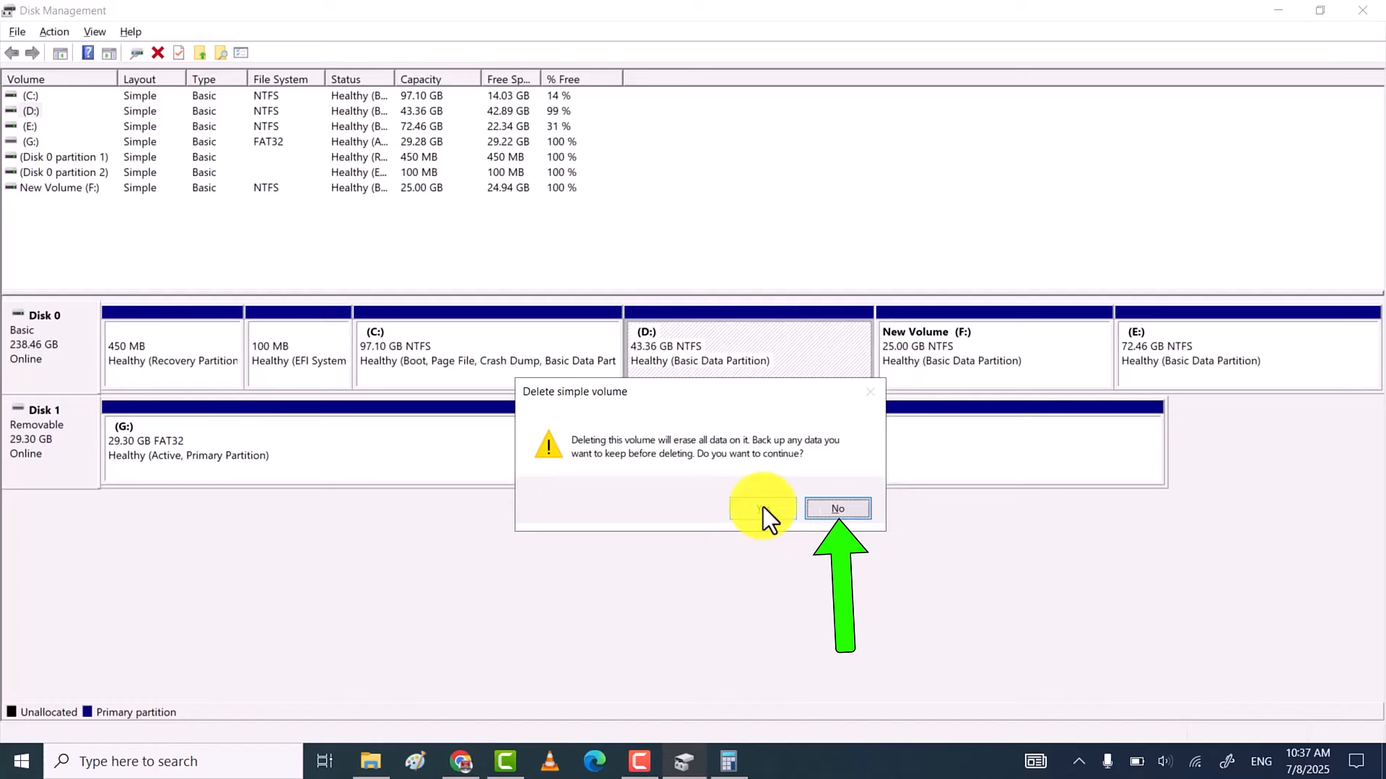
pyautogui.click(763, 507)
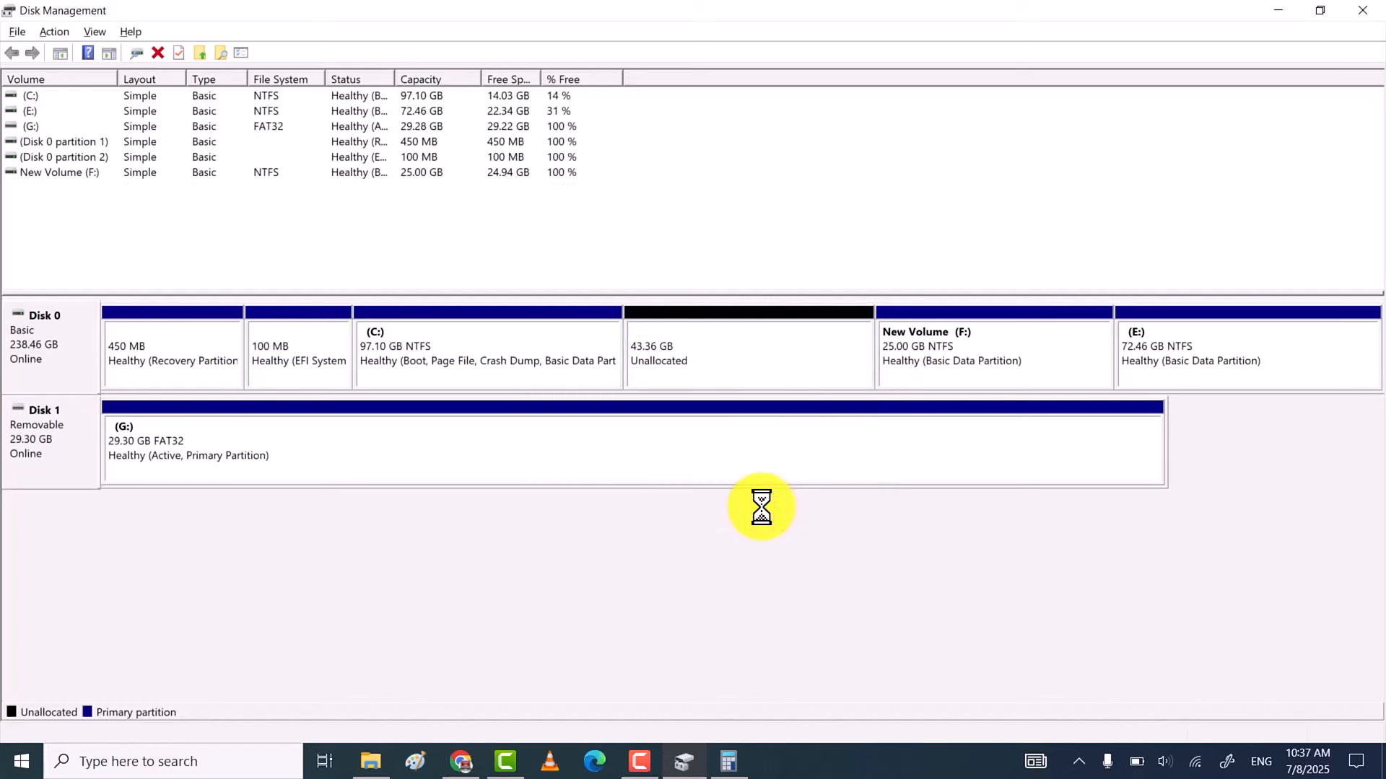
# - Extend volume C on Disk 0 with the full 44400 MB of adjacent unallocated space and complete the Extend Volume wizard
pyautogui.click(697, 364)
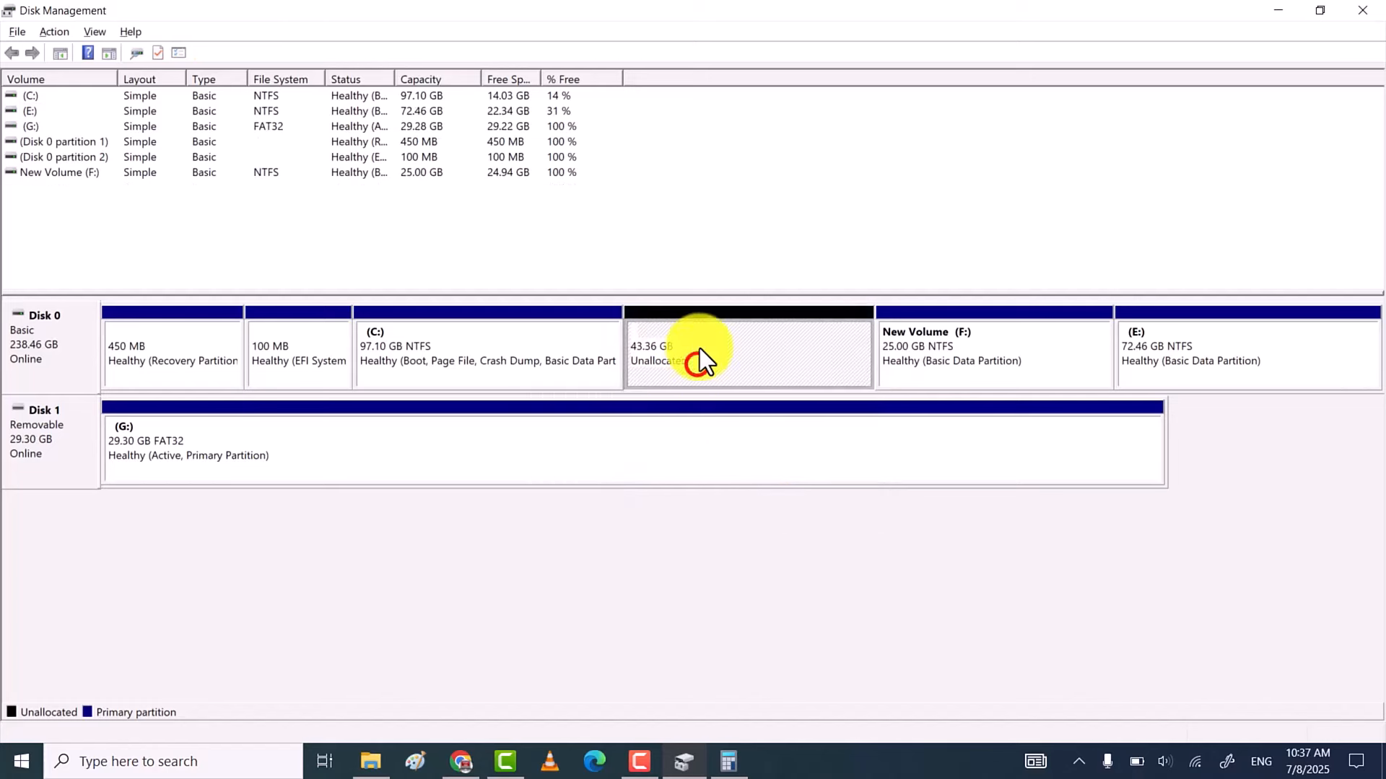
pyautogui.rightClick(444, 337)
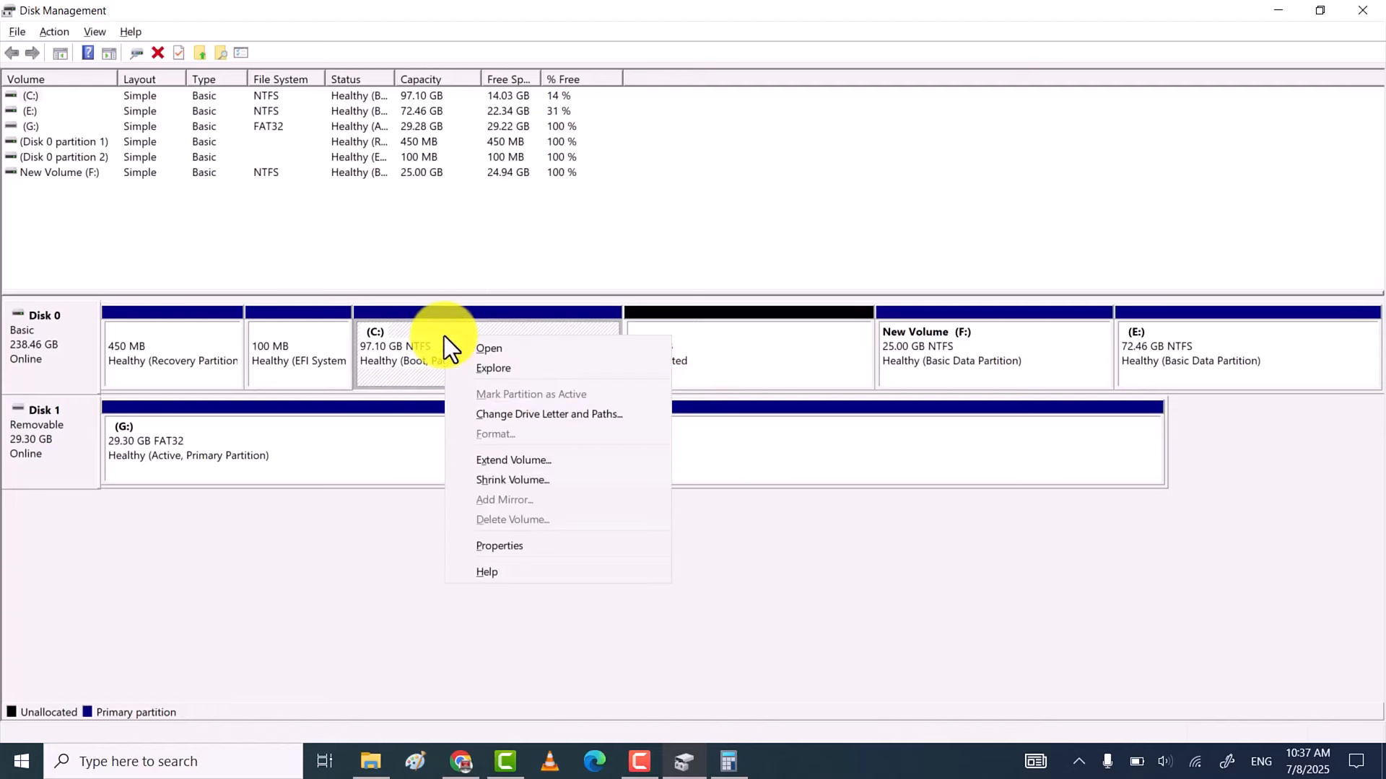
pyautogui.click(563, 461)
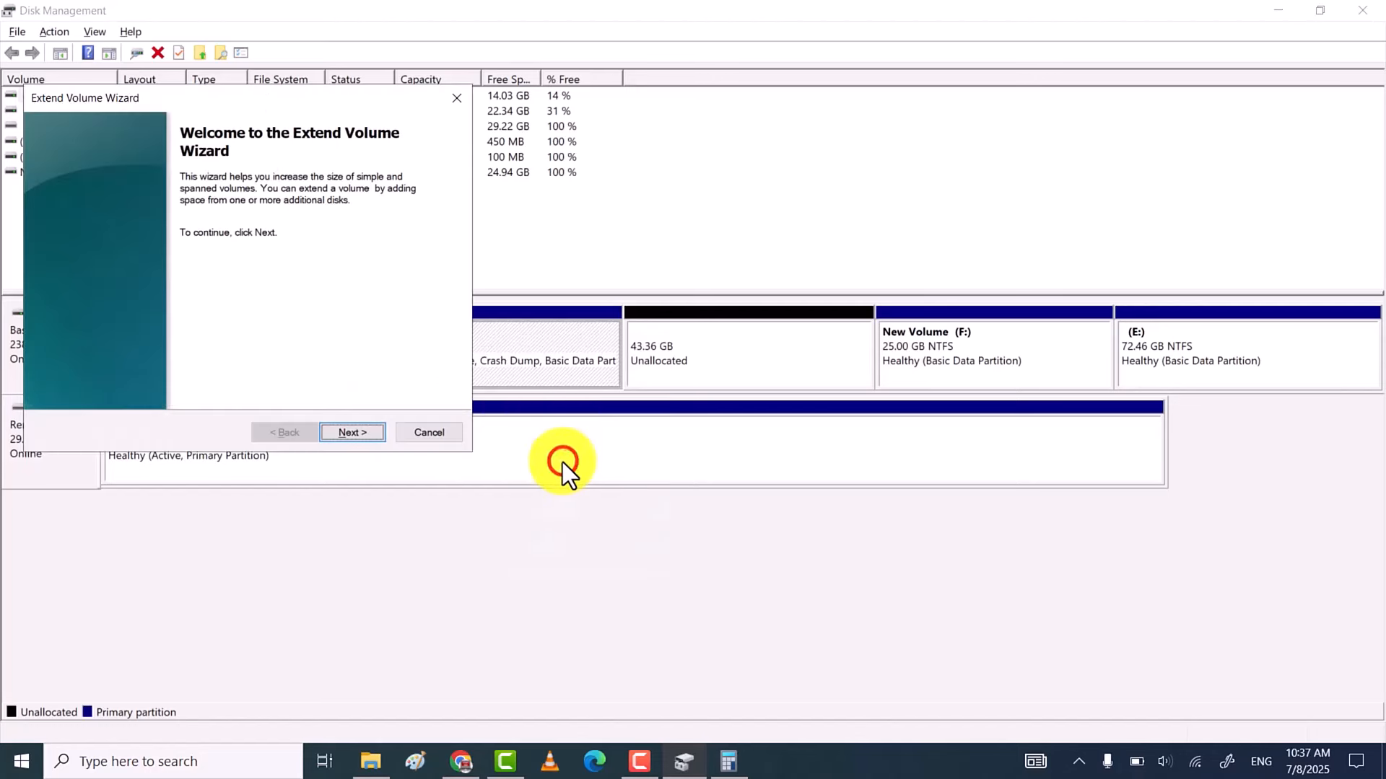
pyautogui.moveTo(263, 103); pyautogui.dragTo(566, 188)
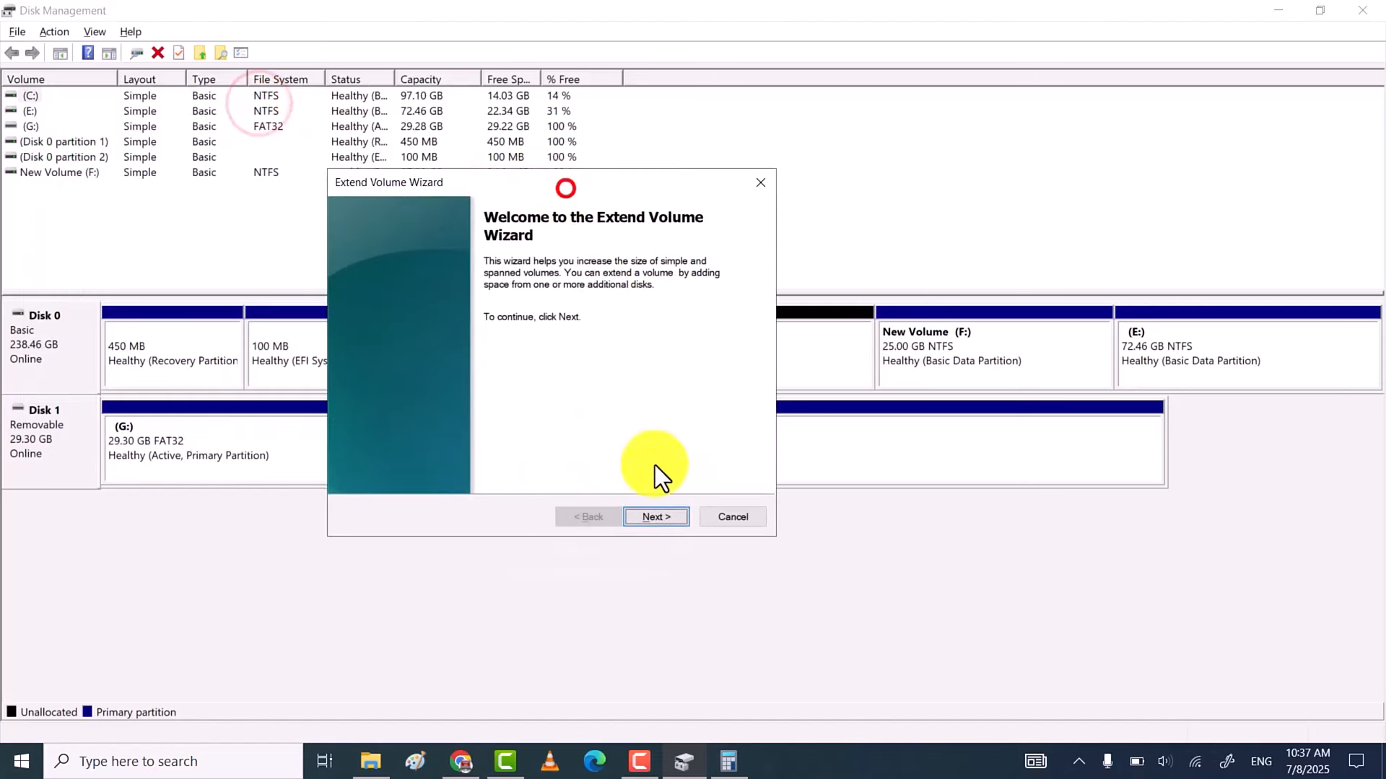
pyautogui.click(667, 518)
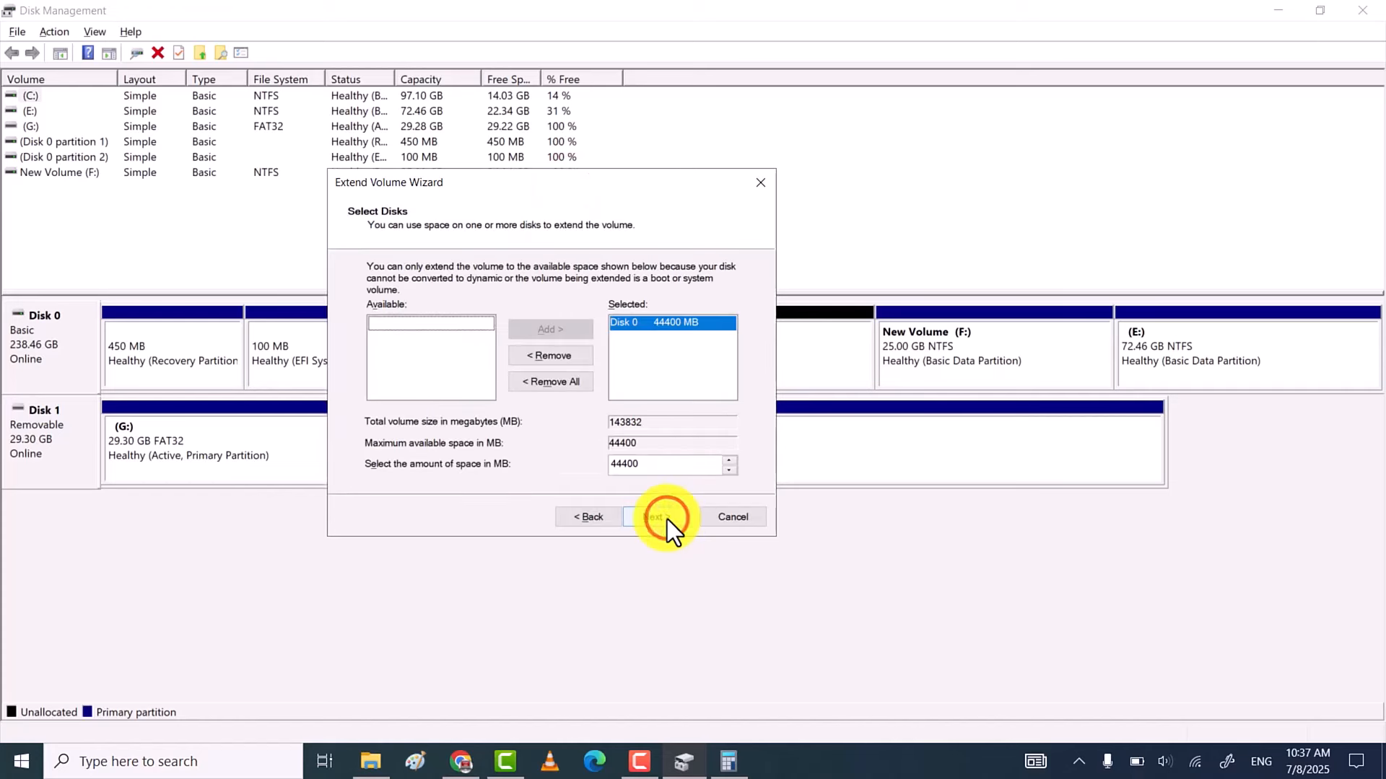
pyautogui.click(667, 518)
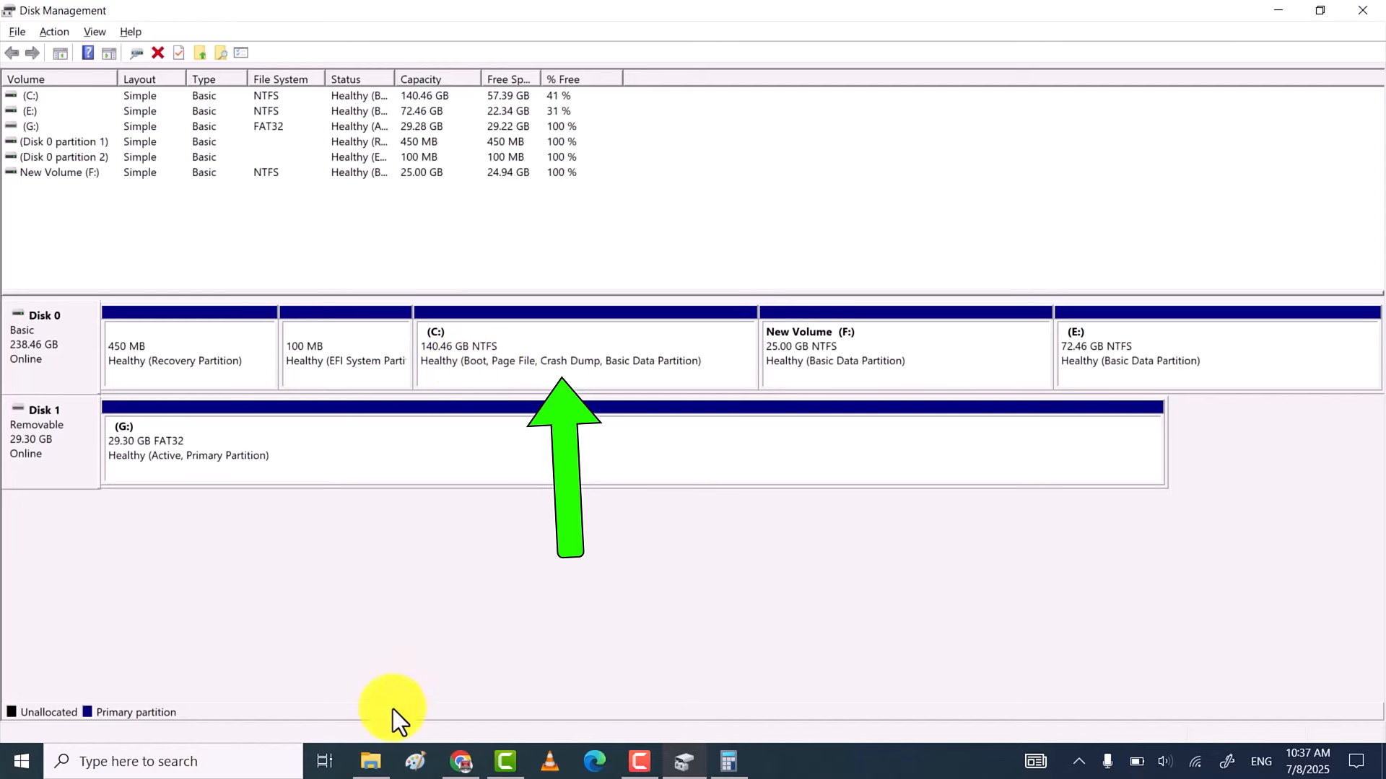
# - Switch to File Explorer, refresh This PC to check the size and free space of drive C, and minimize the window
pyautogui.click(369, 762)
pyautogui.rightClick(544, 542)
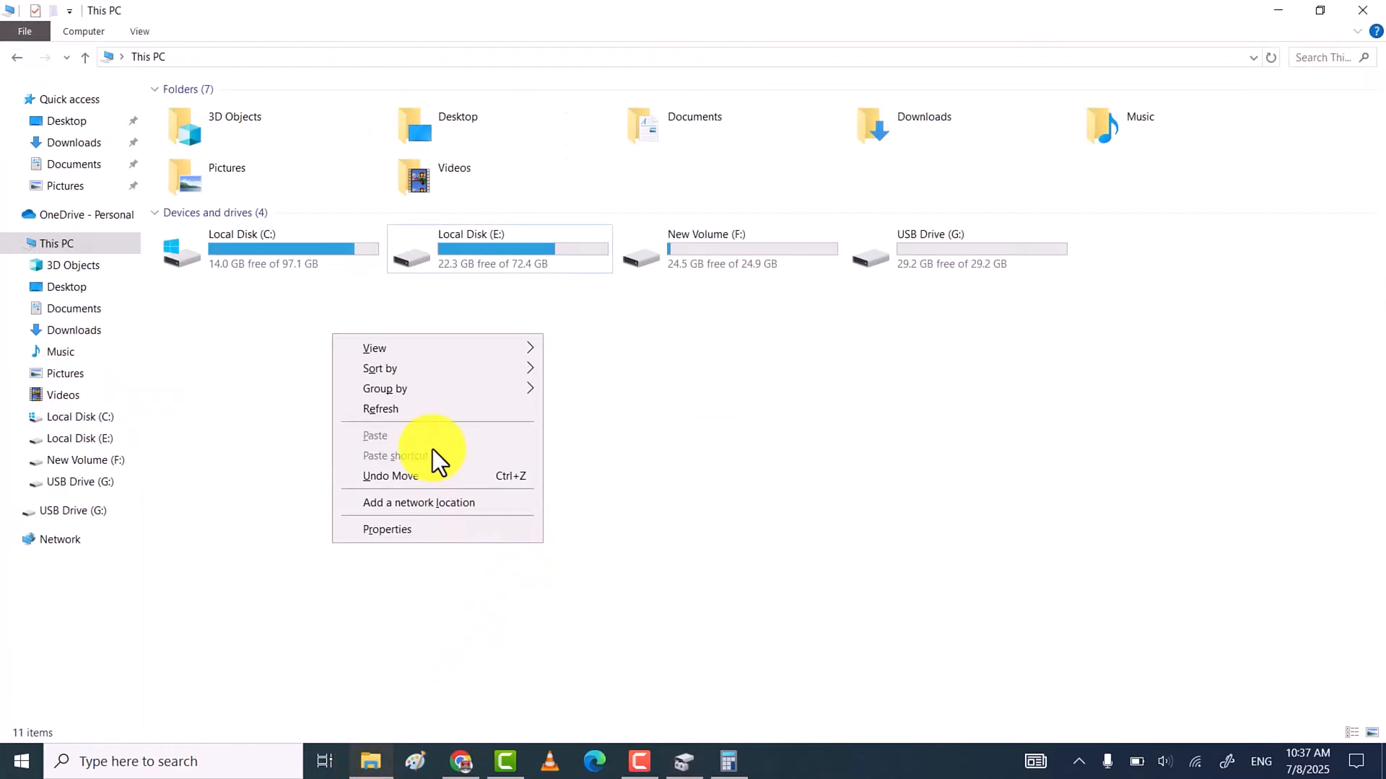
pyautogui.click(434, 411)
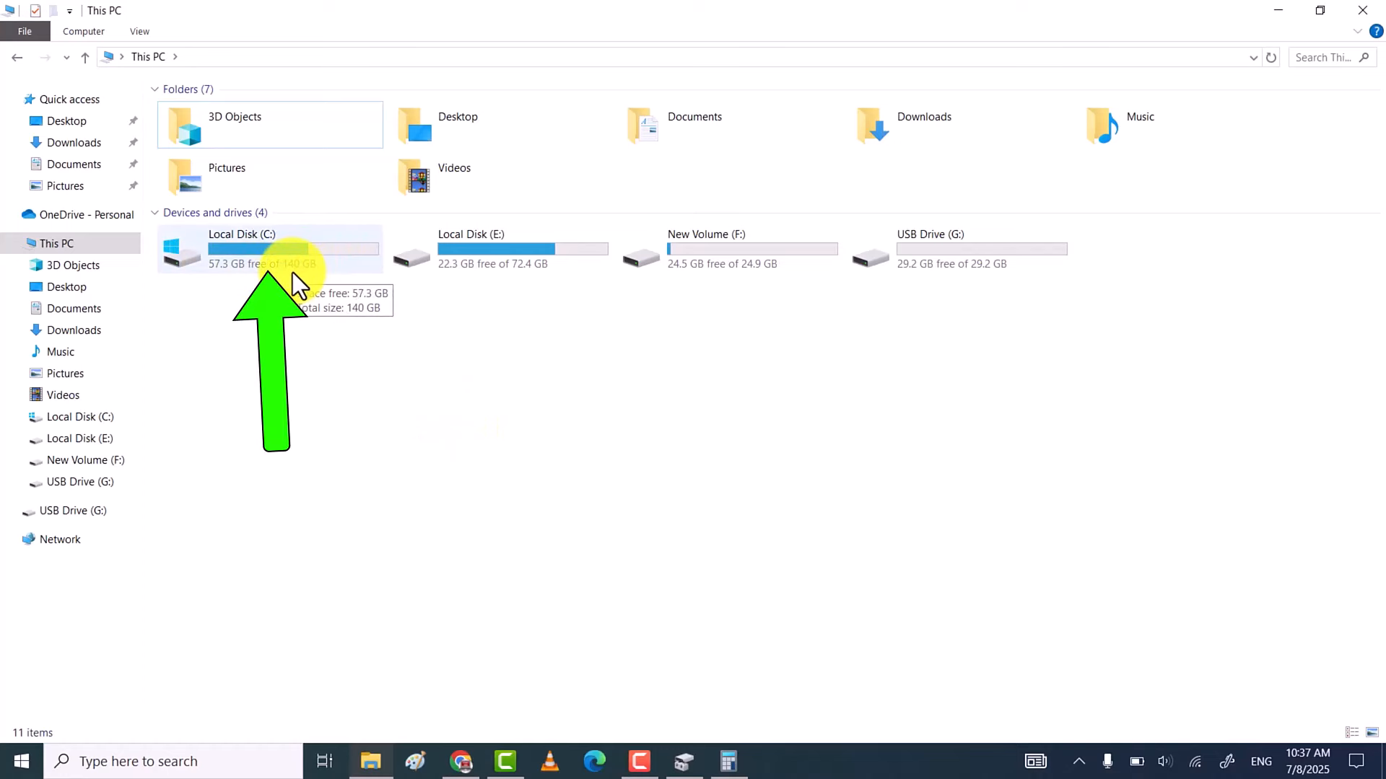
pyautogui.click(369, 762)
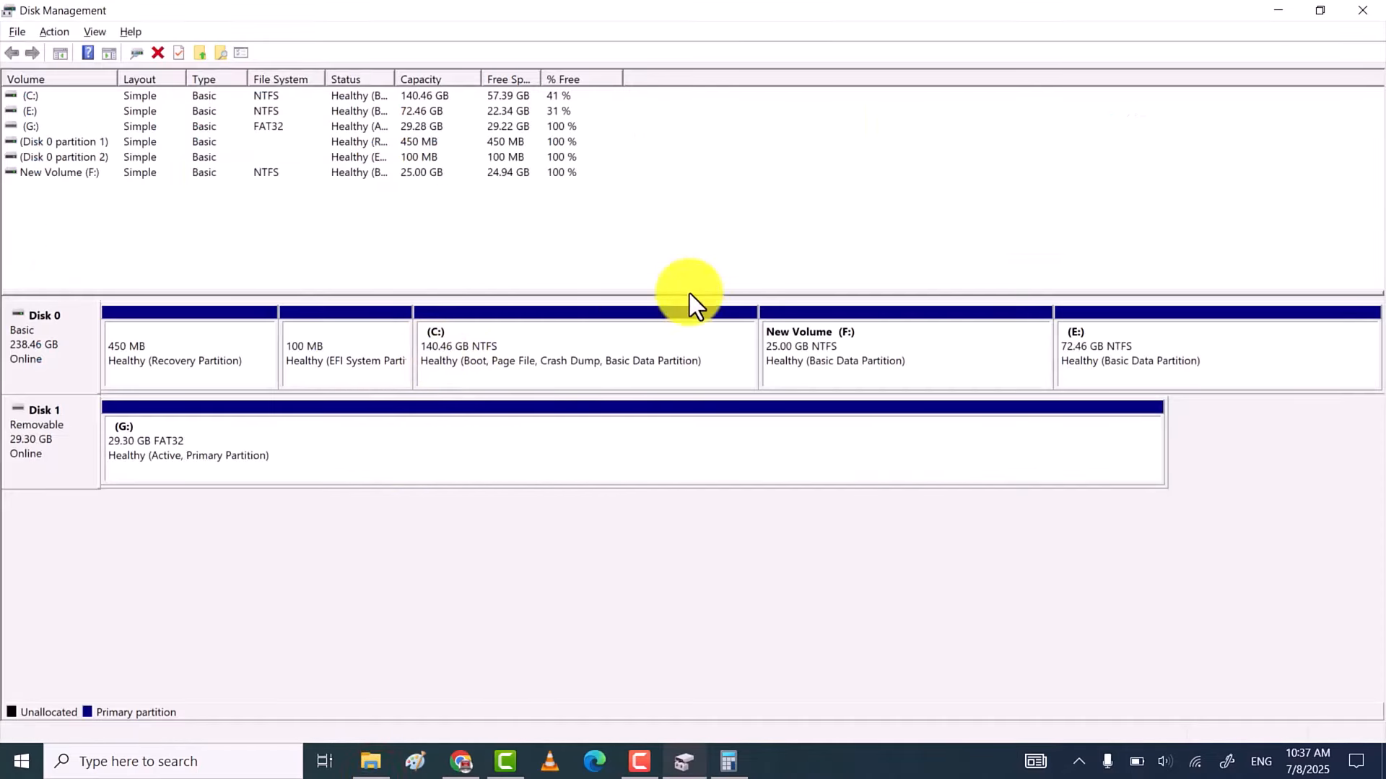
# - Minimize Disk Management, close the Calculator and bring up the desktop's context options
pyautogui.click(1283, 11)
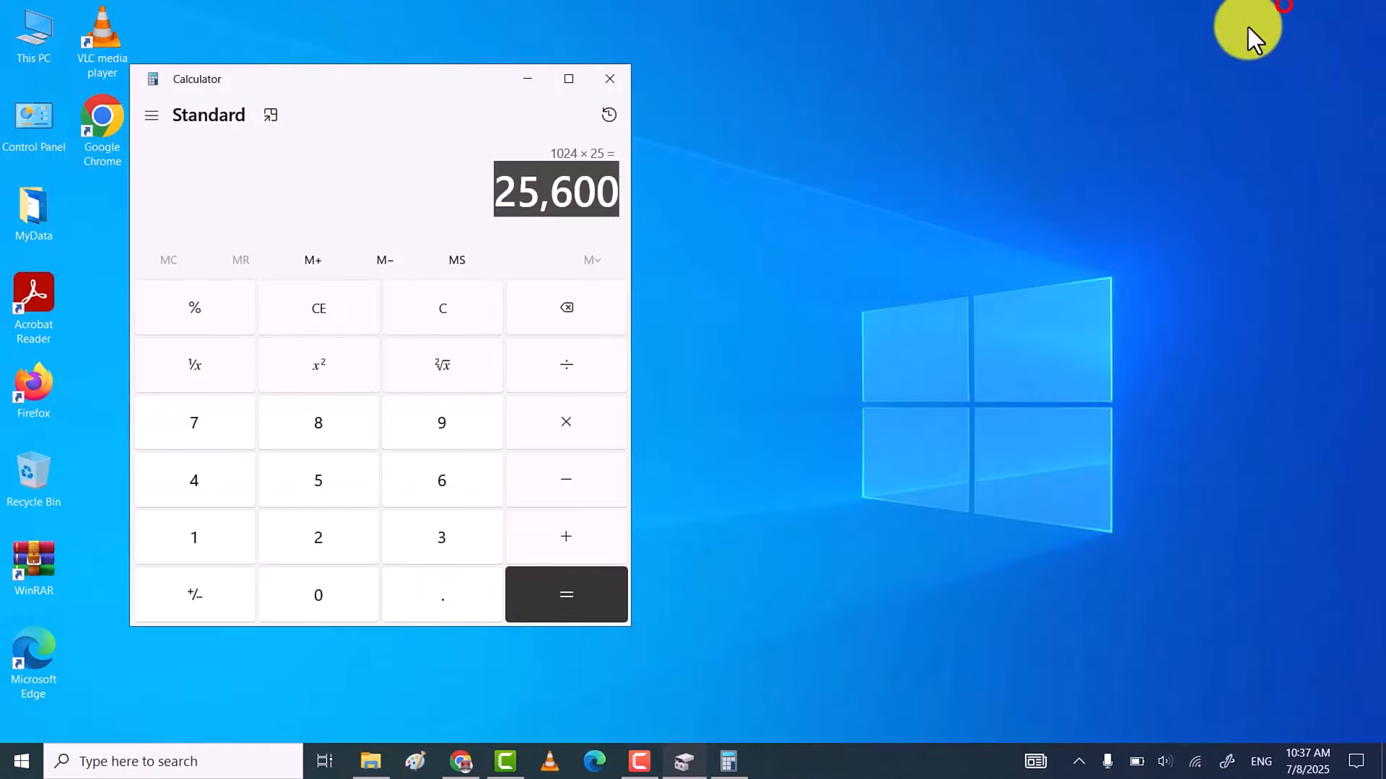
pyautogui.click(621, 81)
pyautogui.rightClick(611, 298)
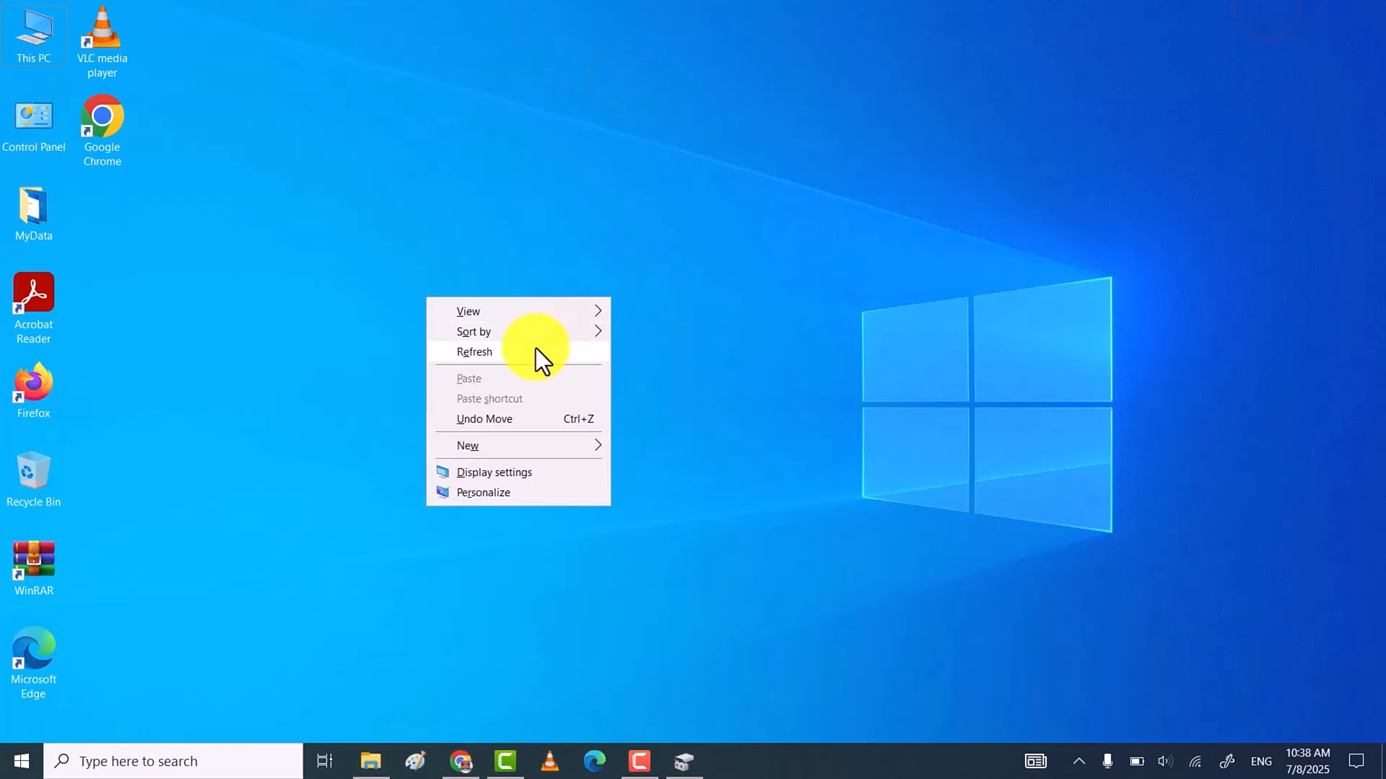